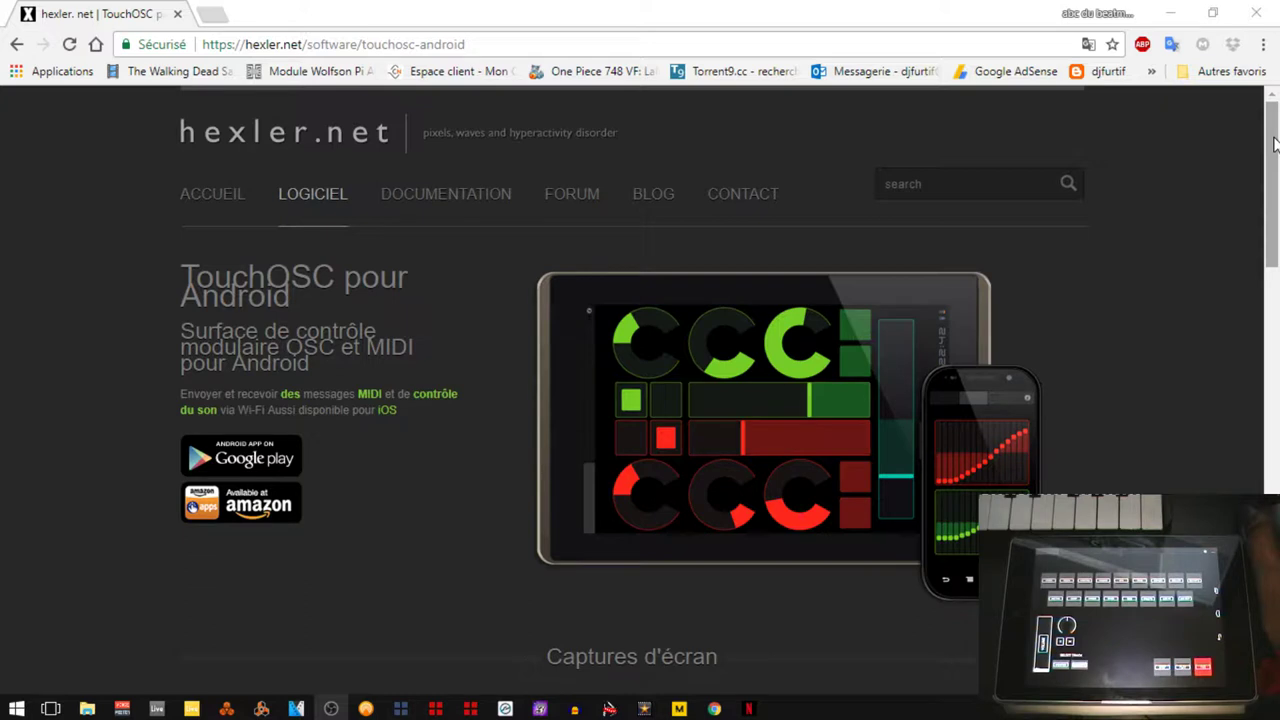
# - Review the TouchOSC for Android page from the overview to the Editor and Bridge downloads, and return to Reason
pyautogui.scroll(-5, 1274, 145)
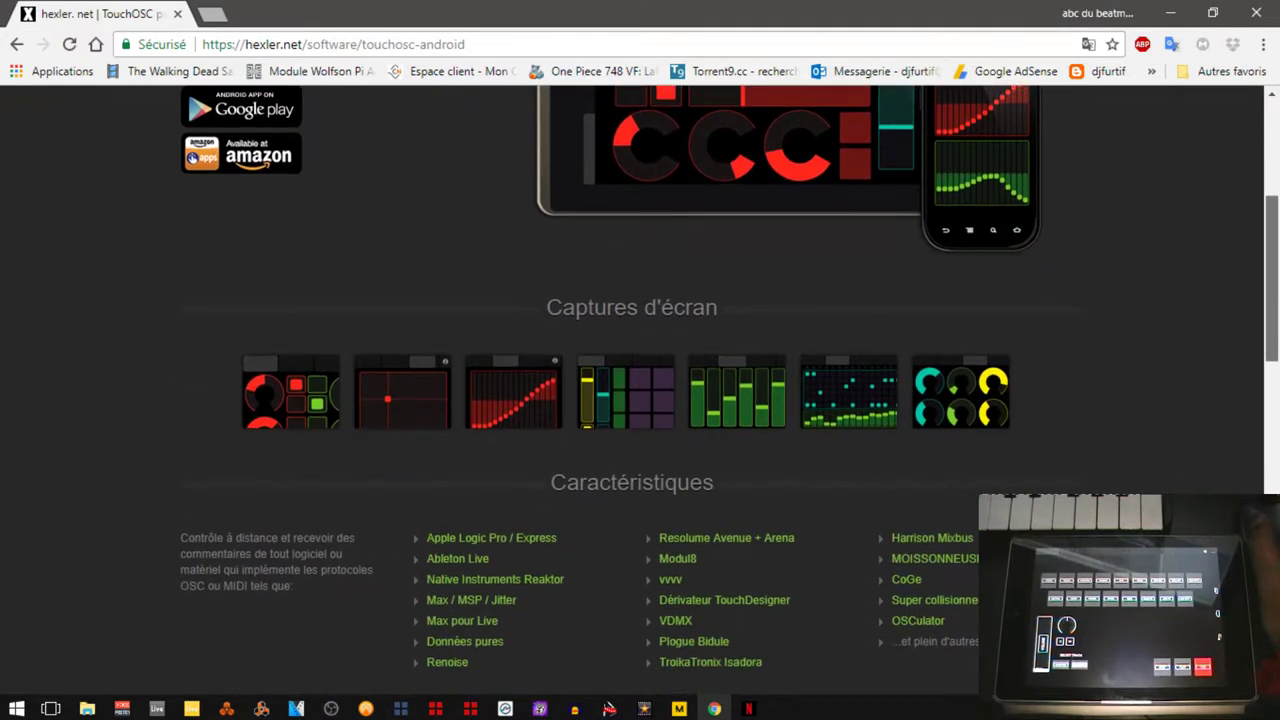
pyautogui.scroll(-3, 640, 400)
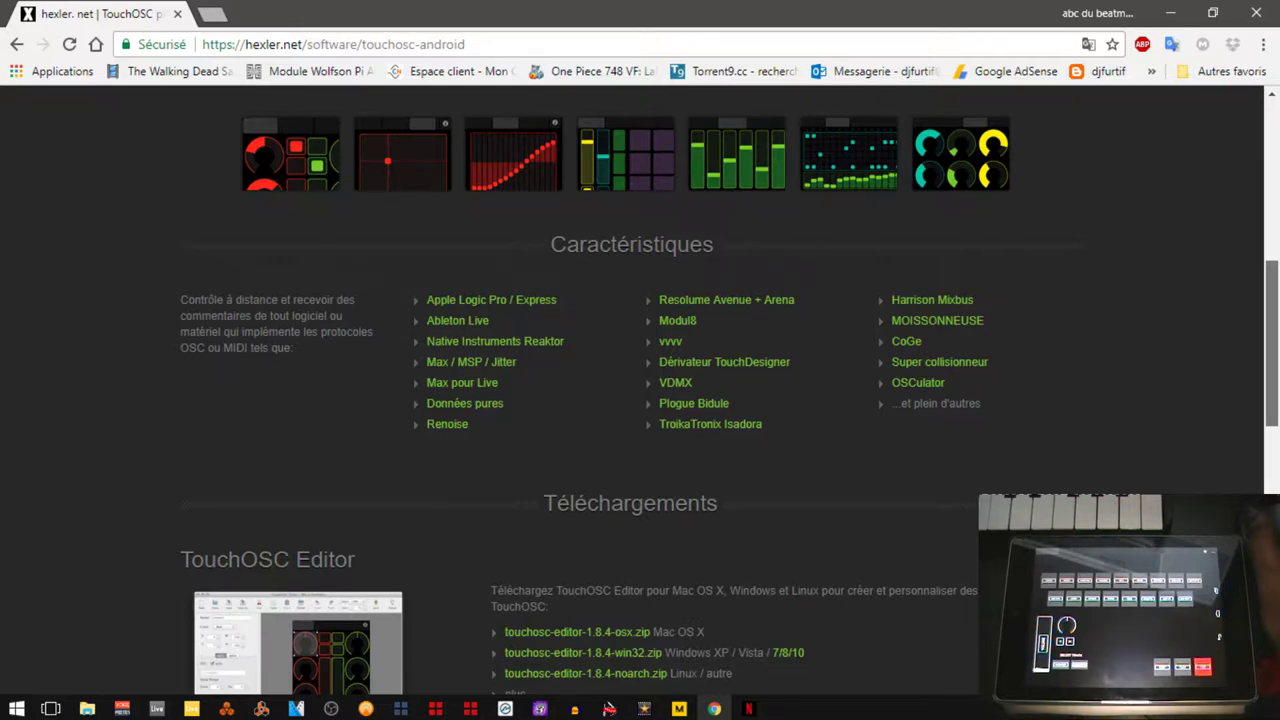
pyautogui.scroll(-3, 435, 424)
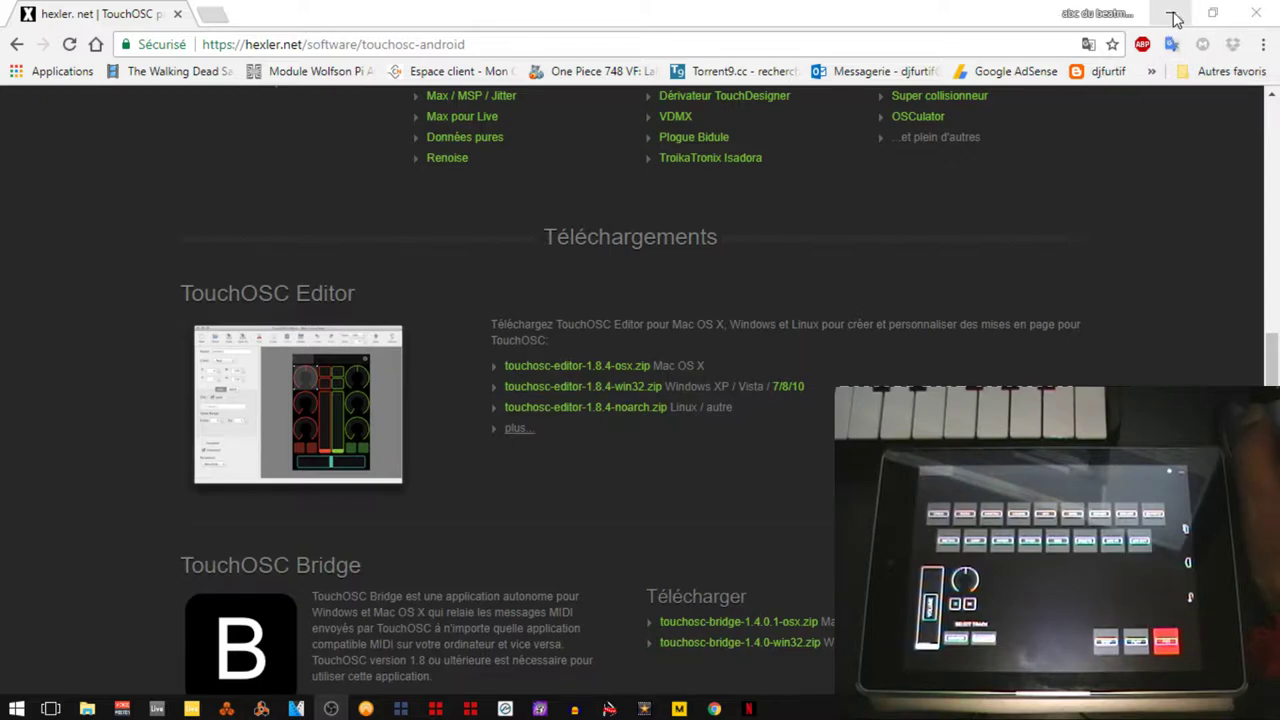
pyautogui.click(1175, 20)
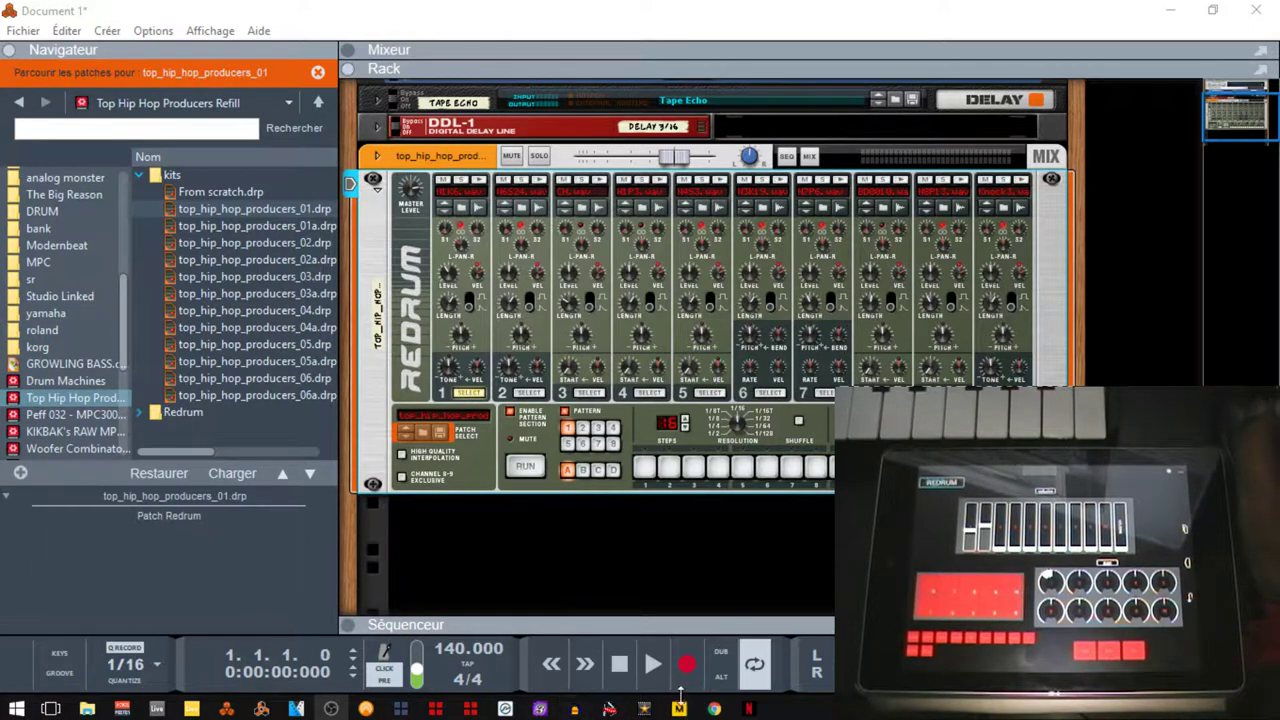
# - Switch to Chrome to examine the TouchOSC Bridge section and its downloads, and return to Reason
pyautogui.click(714, 709)
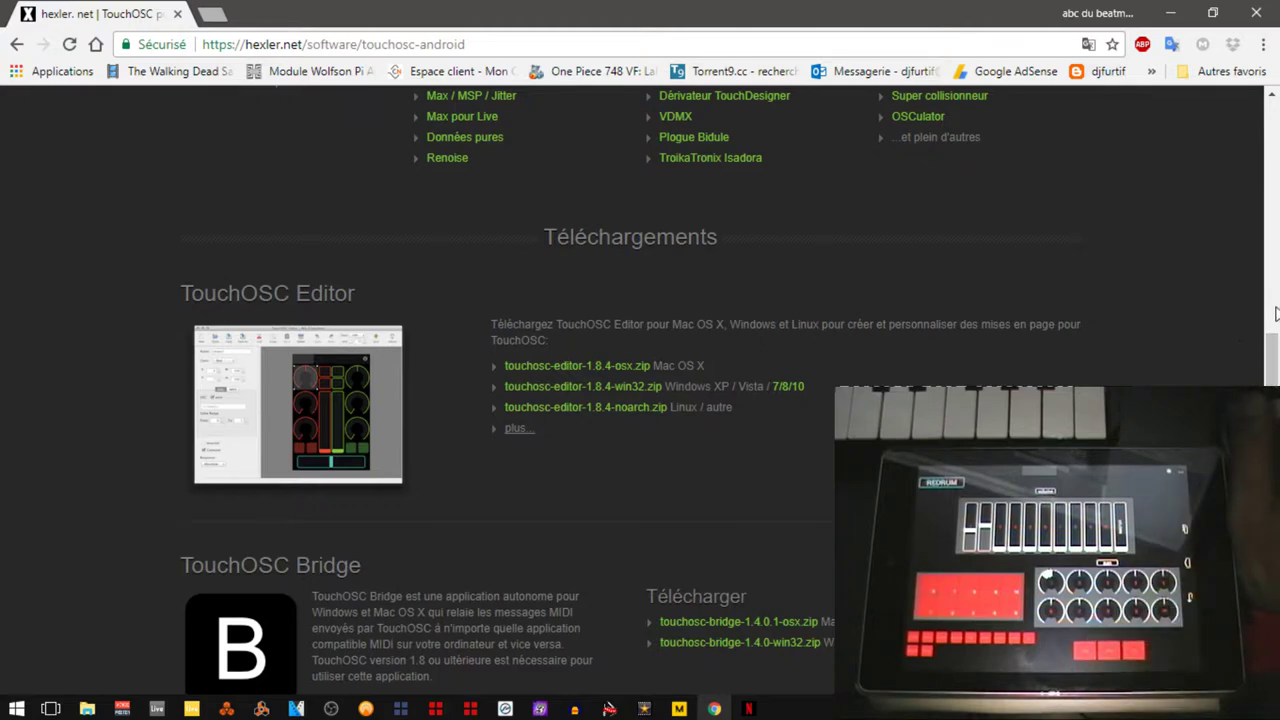
pyautogui.scroll(-2, 1276, 314)
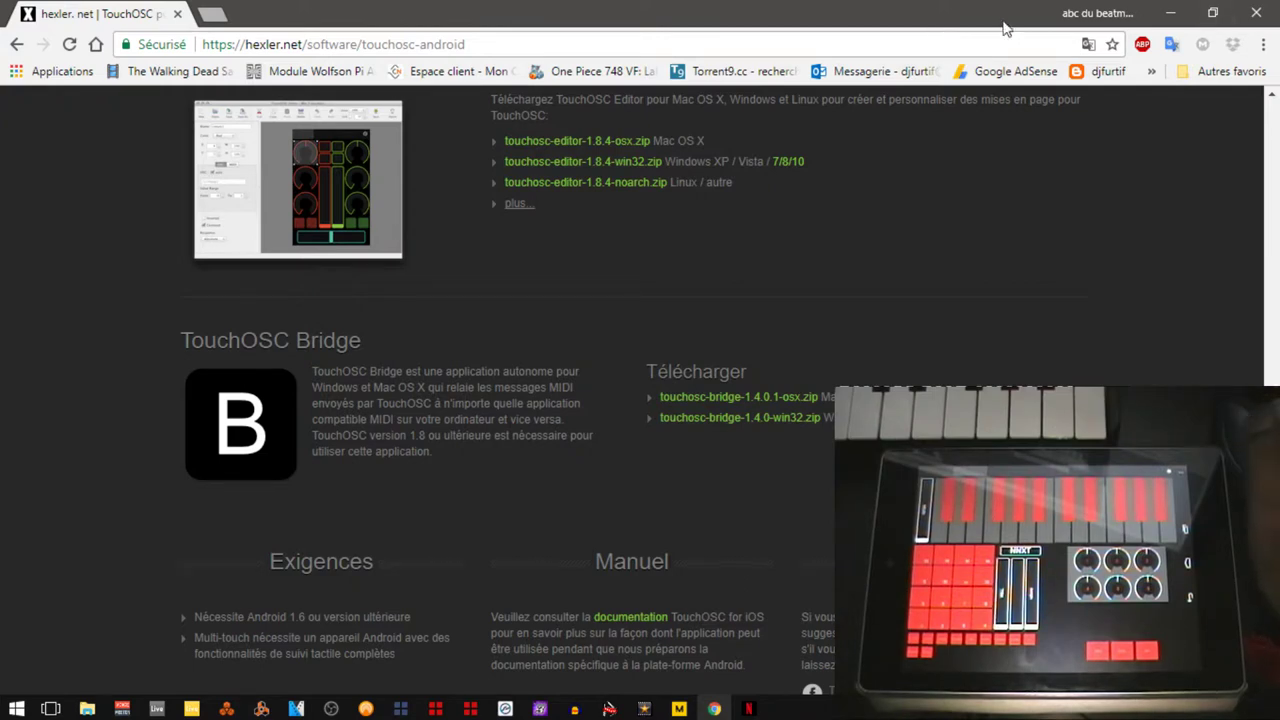
pyautogui.click(1169, 12)
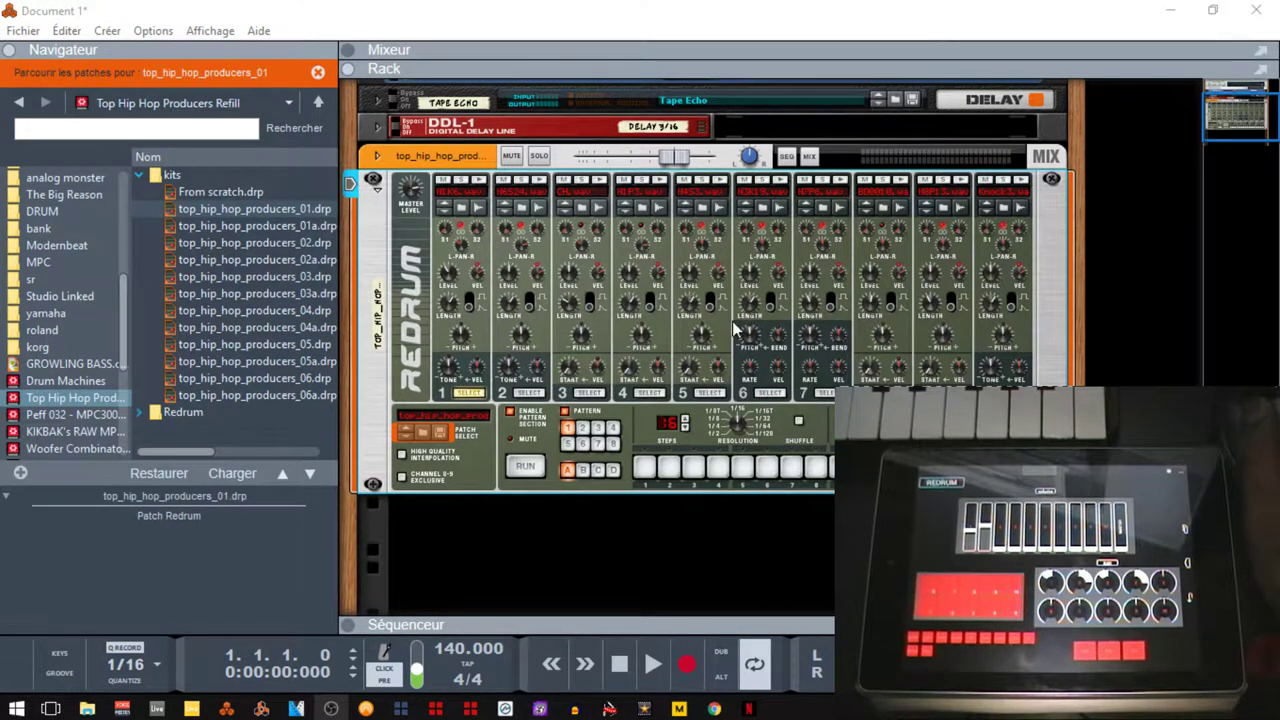
# - Collapse the Redrum device and add a Dr. Octo Rex Loop Player below it in the rack
pyautogui.click(377, 189)
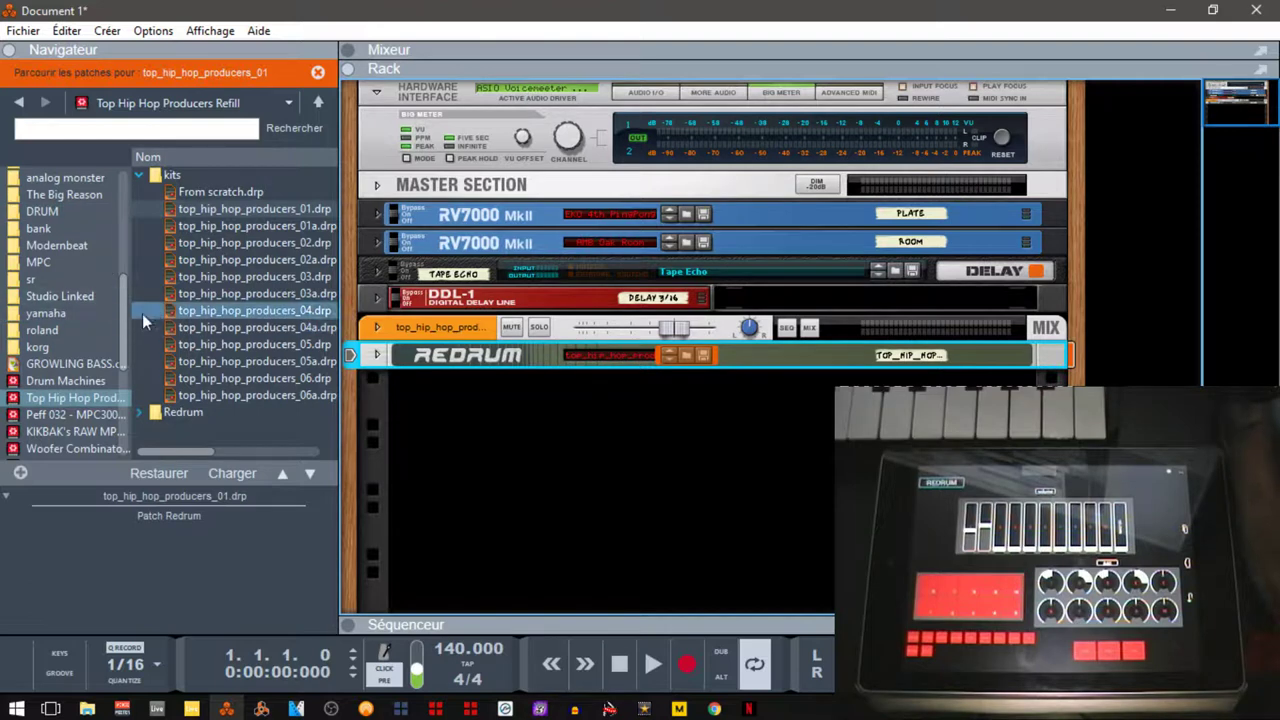
pyautogui.moveTo(125, 317); pyautogui.dragTo(130, 180)
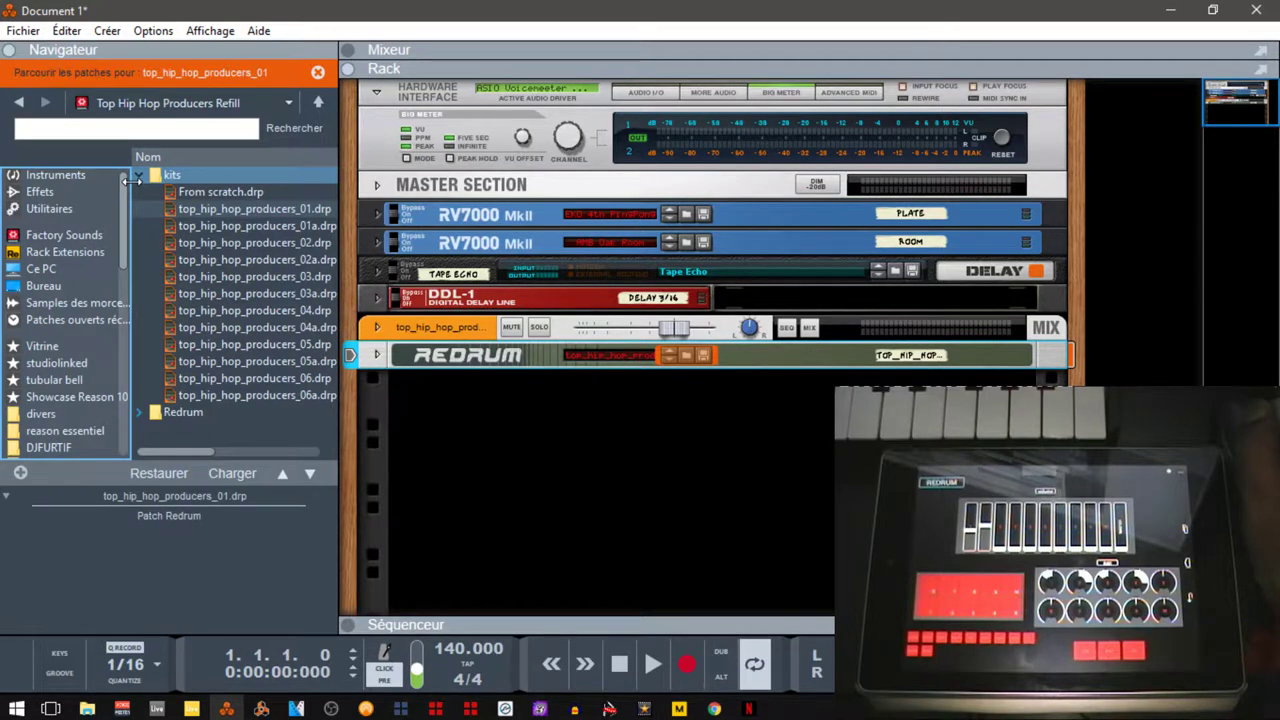
pyautogui.click(44, 178)
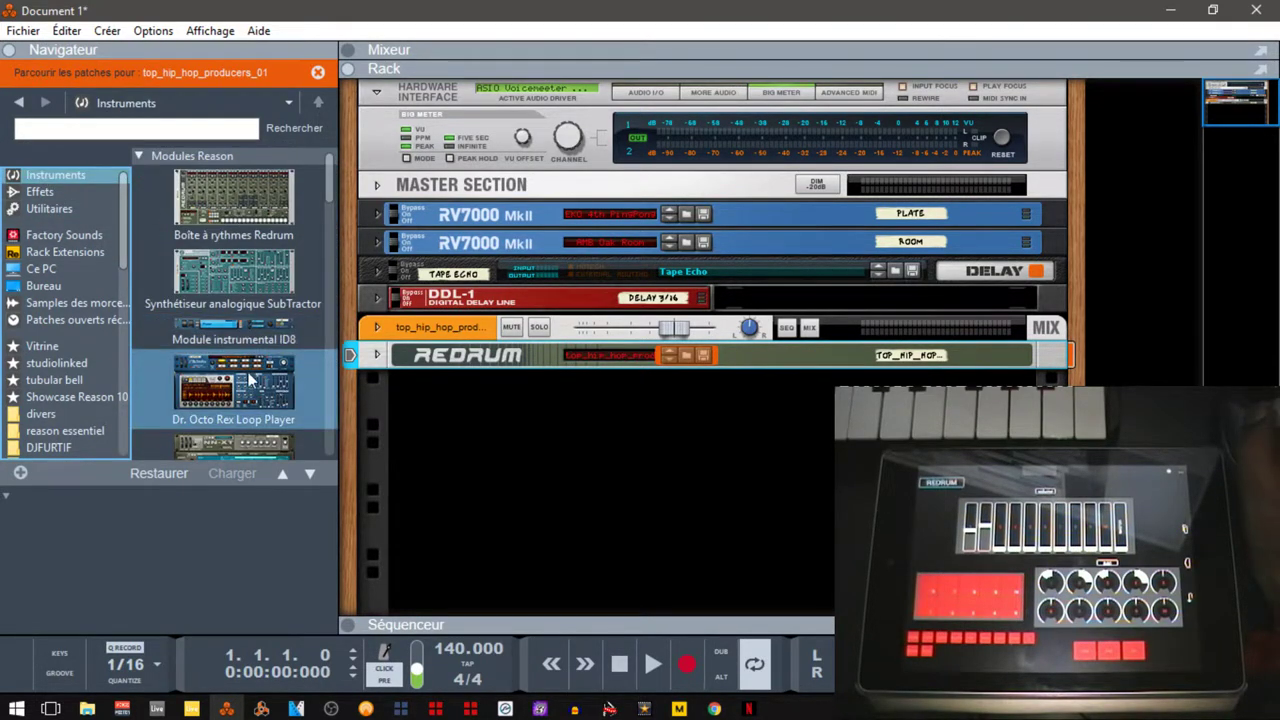
pyautogui.moveTo(250, 378); pyautogui.dragTo(733, 438)
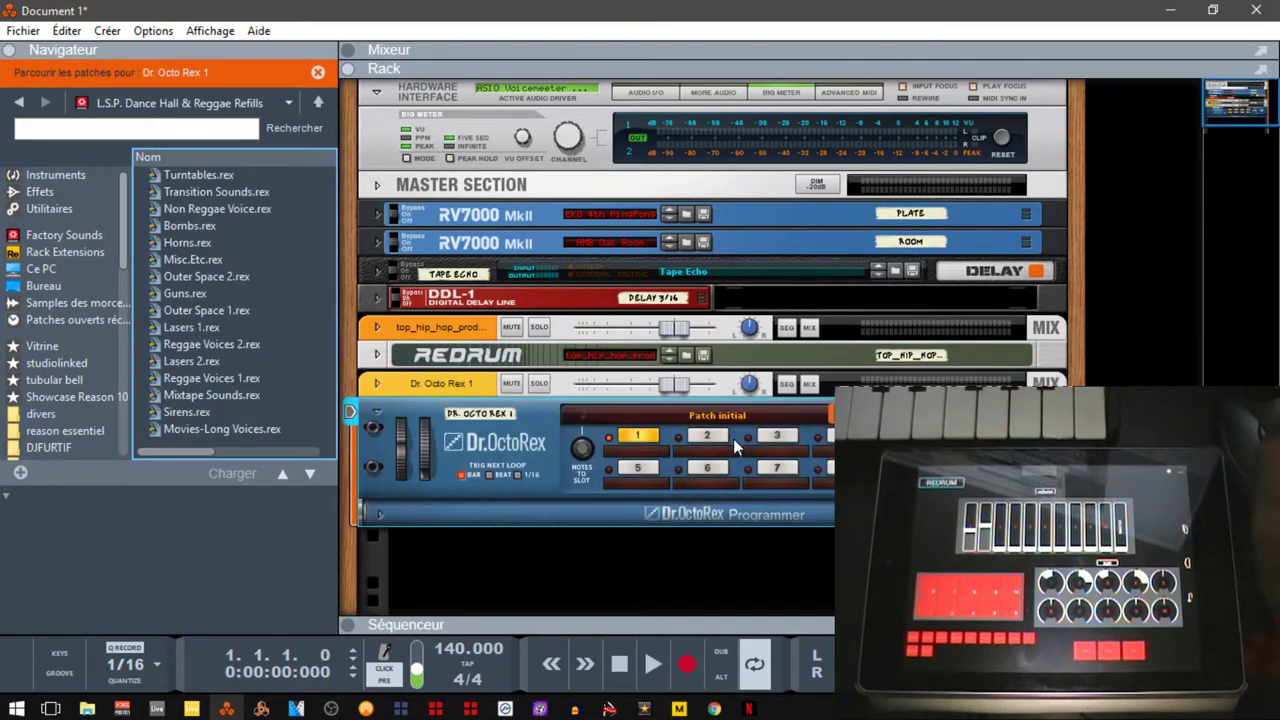
# - Load the "Percussion | Tambourine 120 - 1" patch from the factory Dr Octo Rex Patches into the Dr. Octo Rex
pyautogui.click(56, 178)
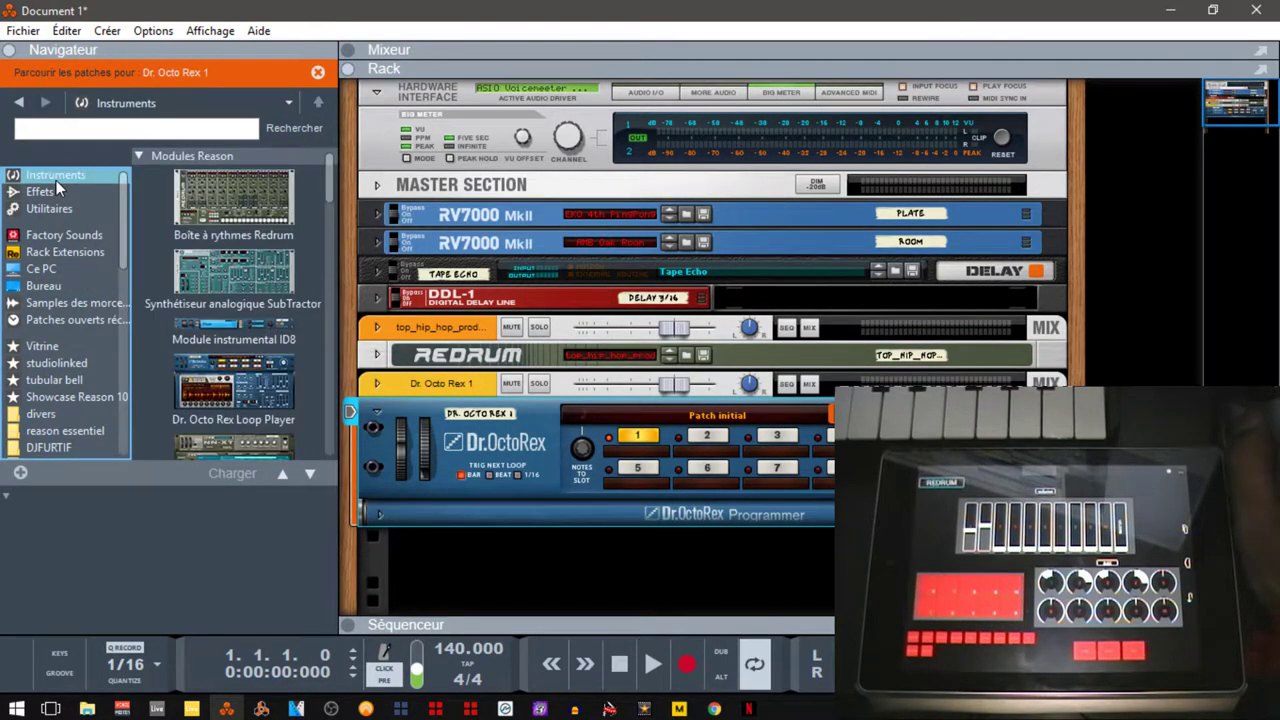
pyautogui.click(65, 235)
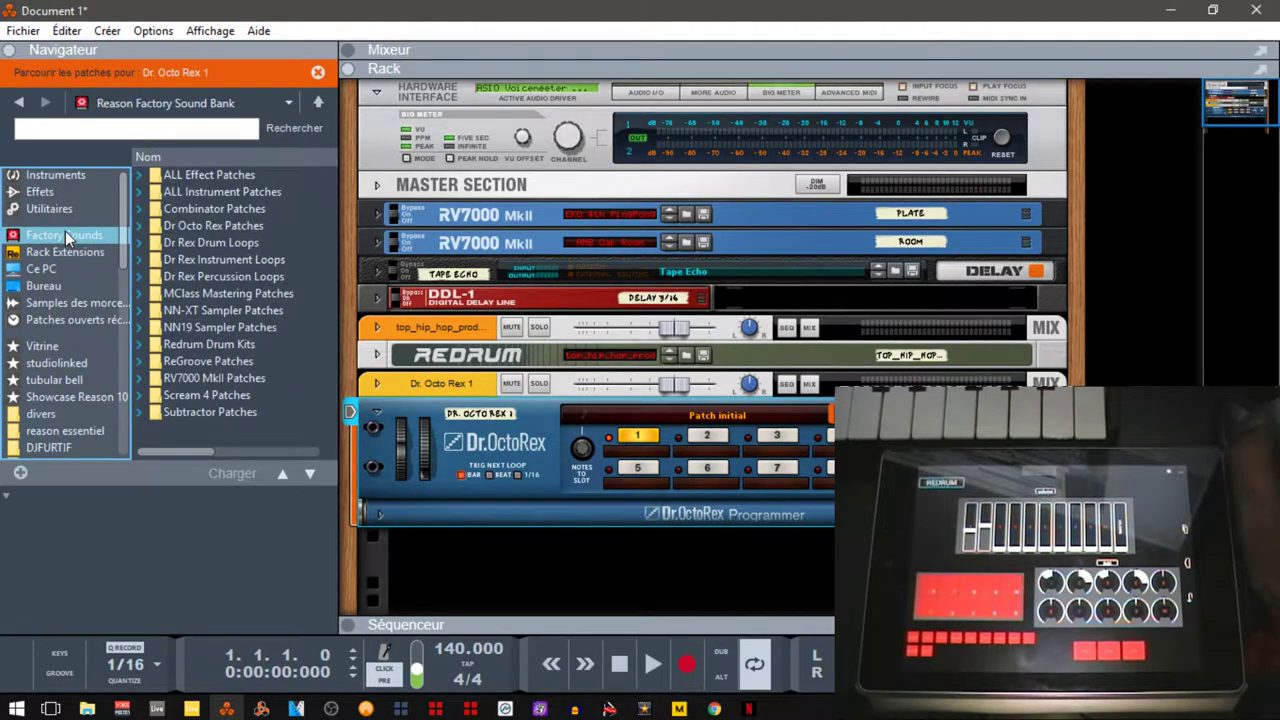
pyautogui.click(140, 228)
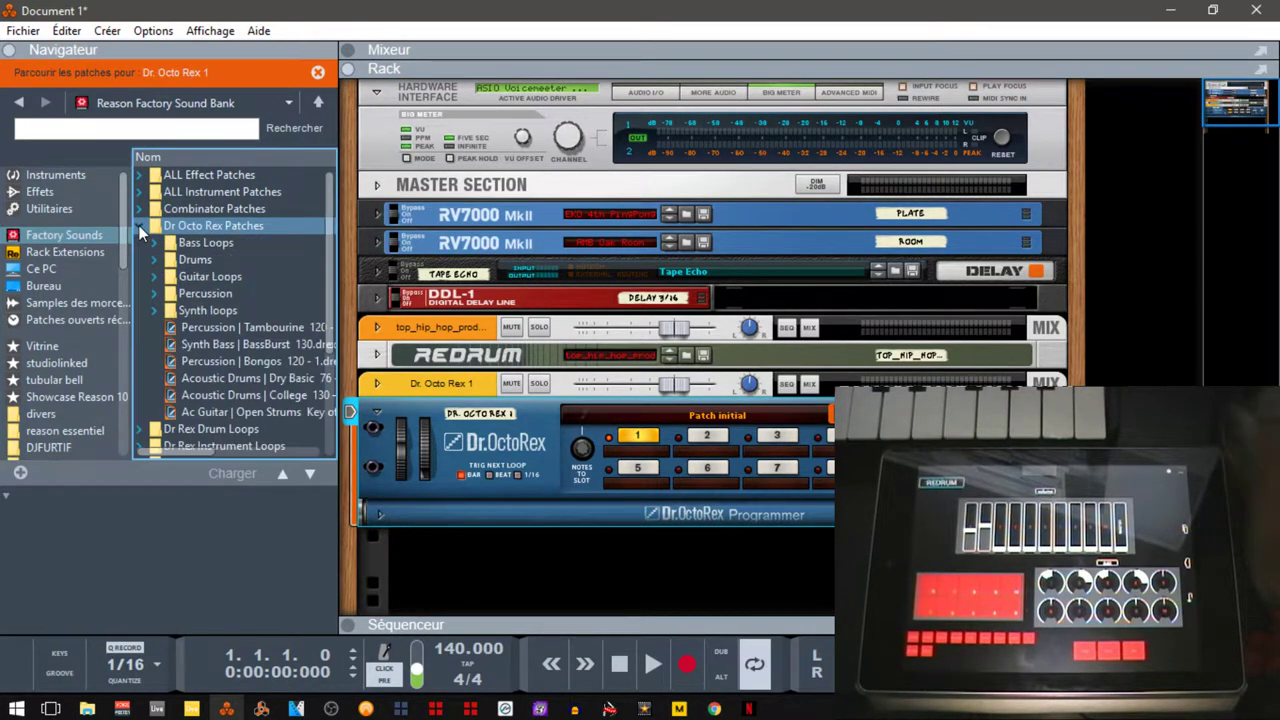
pyautogui.click(238, 325)
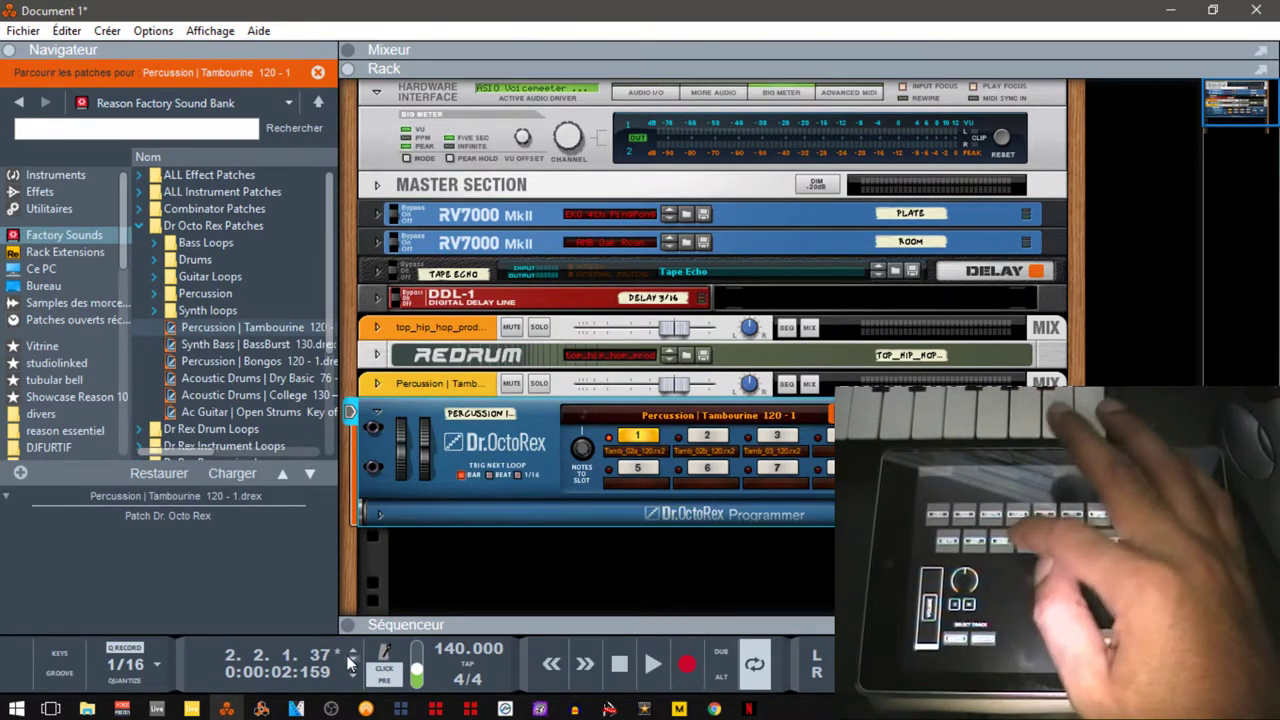
# - Display the mixer, the rack and the sequencer one after another
pyautogui.press('F5')
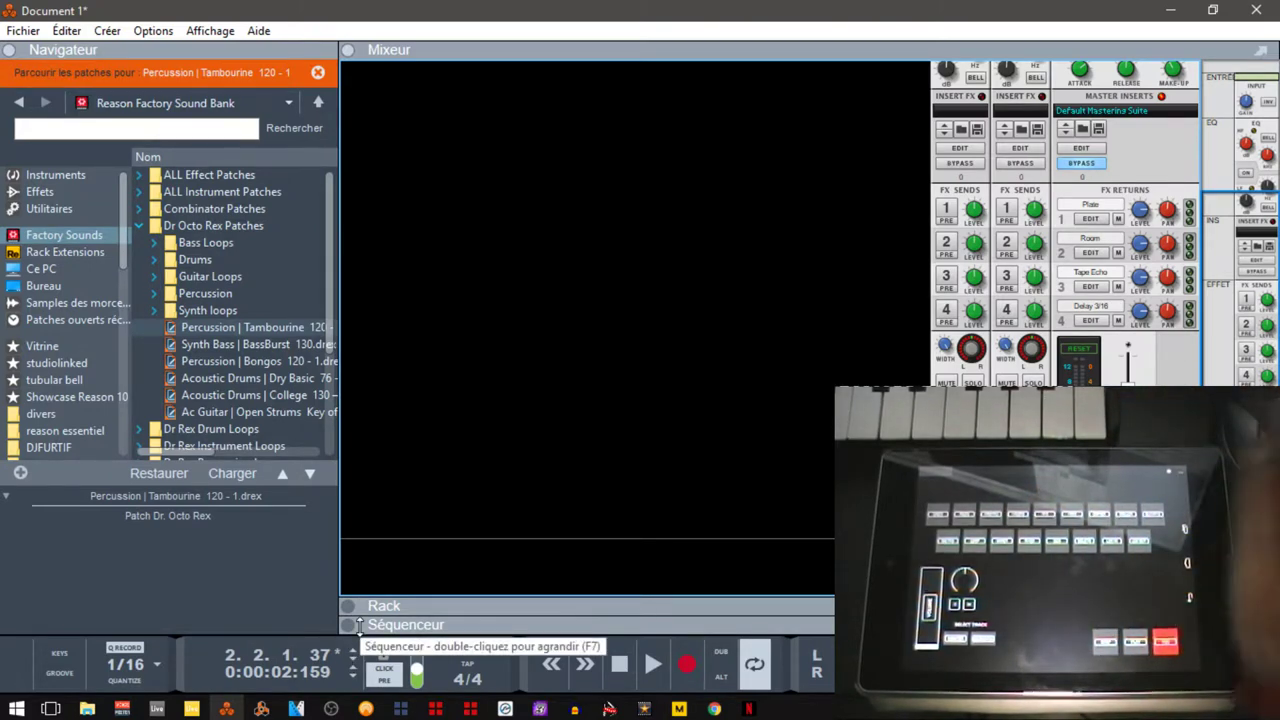
pyautogui.press('F6')
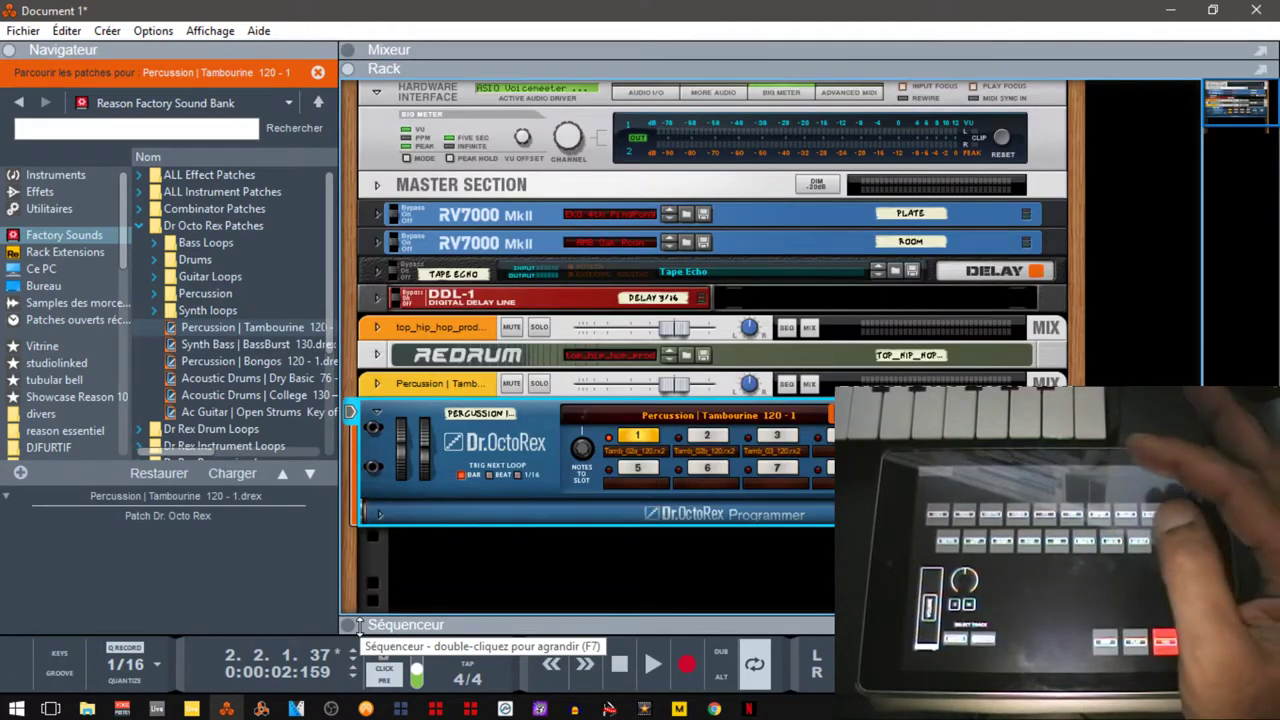
pyautogui.press('F7')
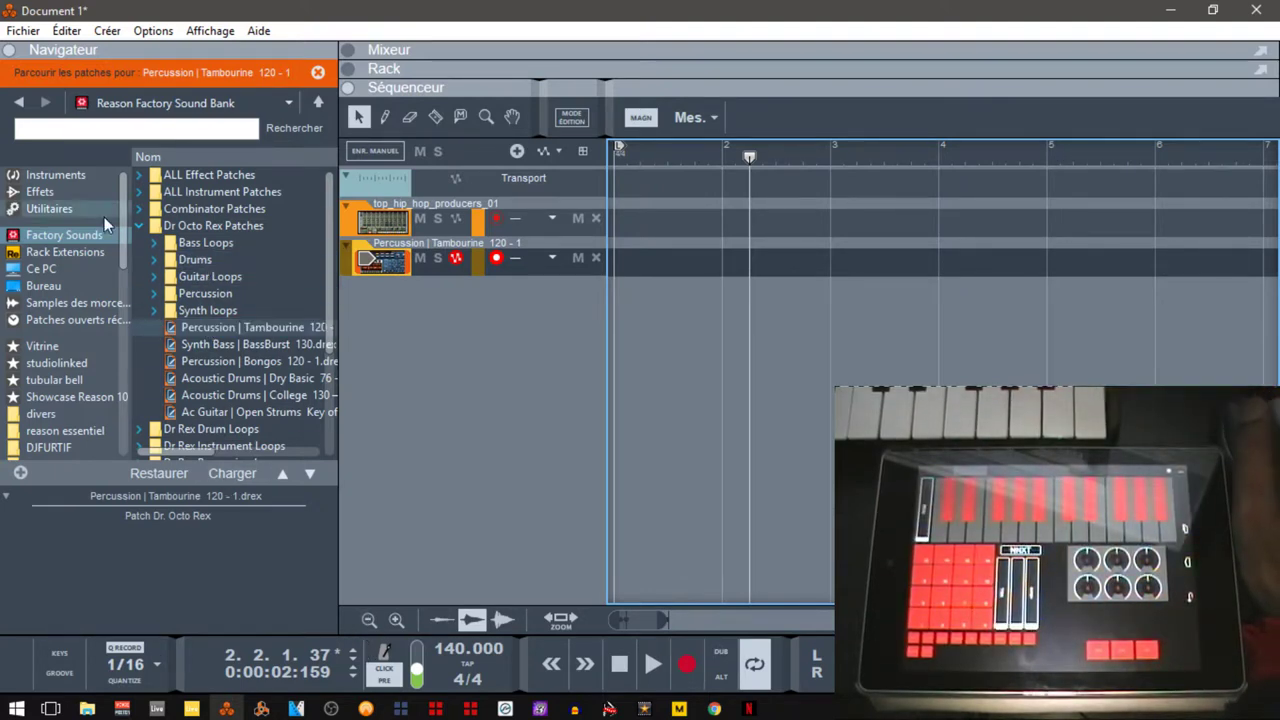
# - Add an NN-XT advanced sampler from the Reason instruments as a new track in the sequencer
pyautogui.click(61, 175)
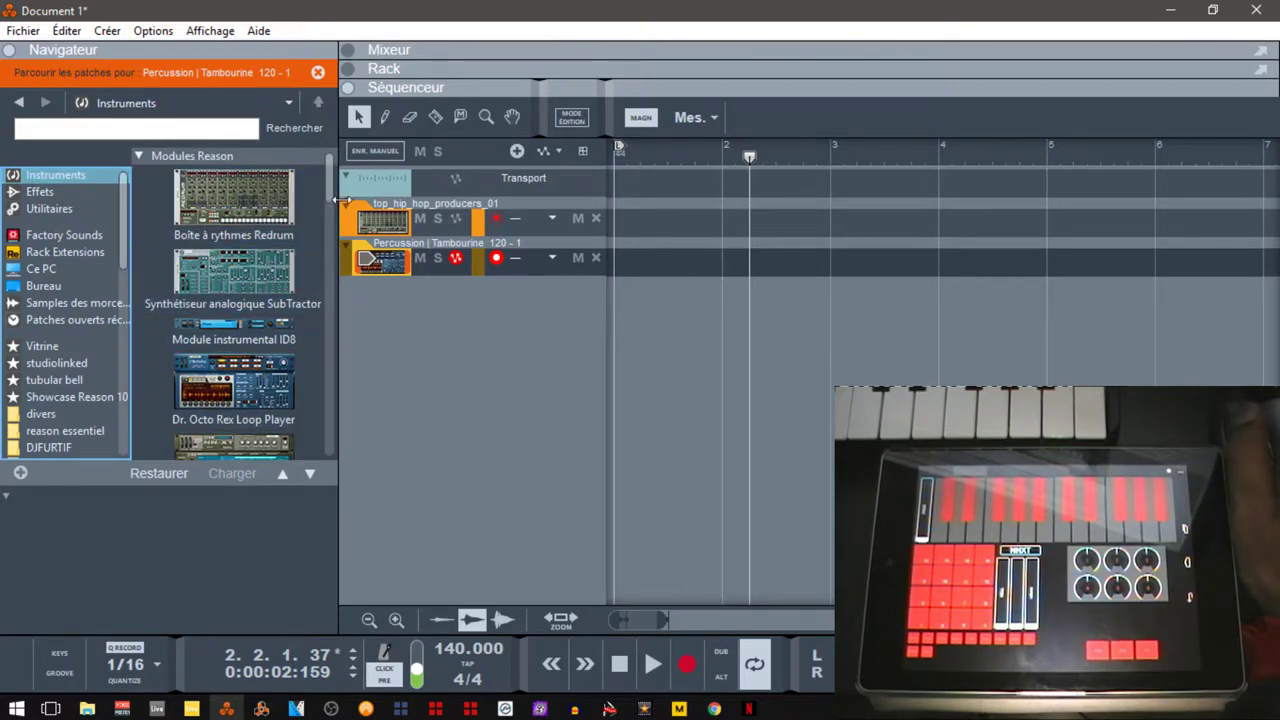
pyautogui.moveTo(330, 192); pyautogui.dragTo(341, 228)
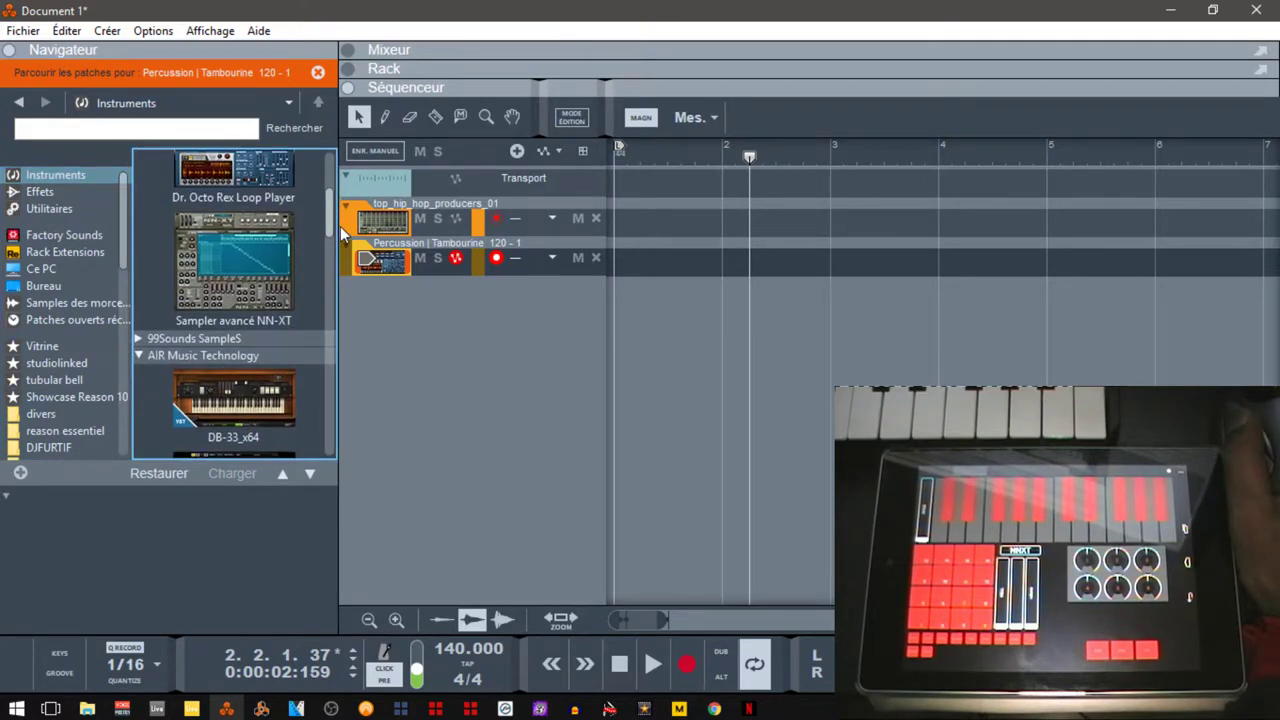
pyautogui.moveTo(250, 260); pyautogui.dragTo(533, 336)
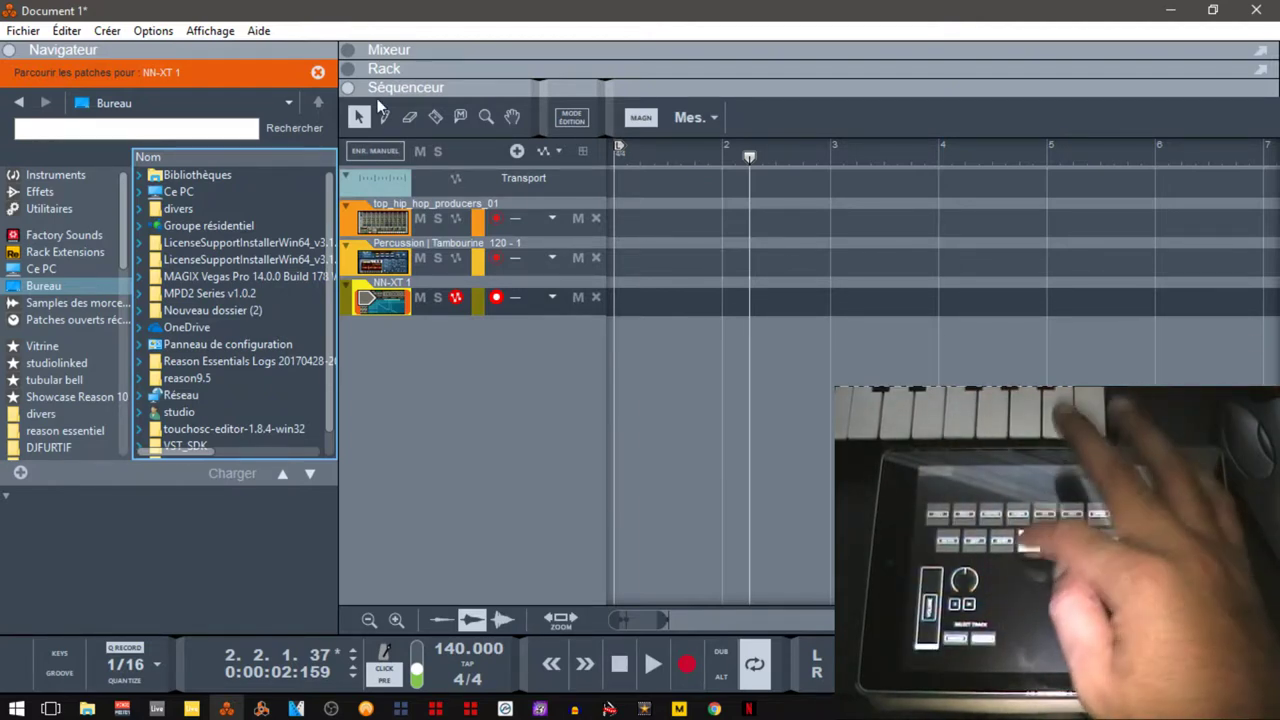
# - Show the rack and load the factory piano patch "Early 80s no Pan.sxt" into the NN-XT sampler
pyautogui.press('F6')
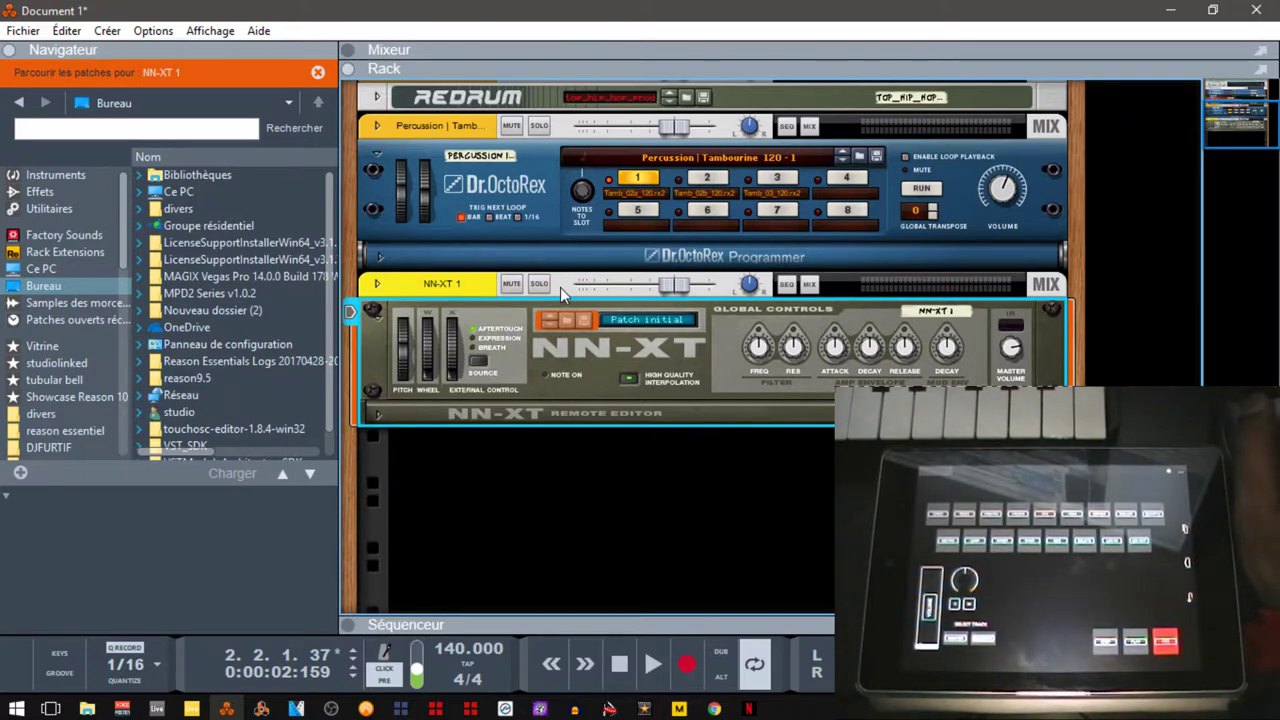
pyautogui.click(71, 238)
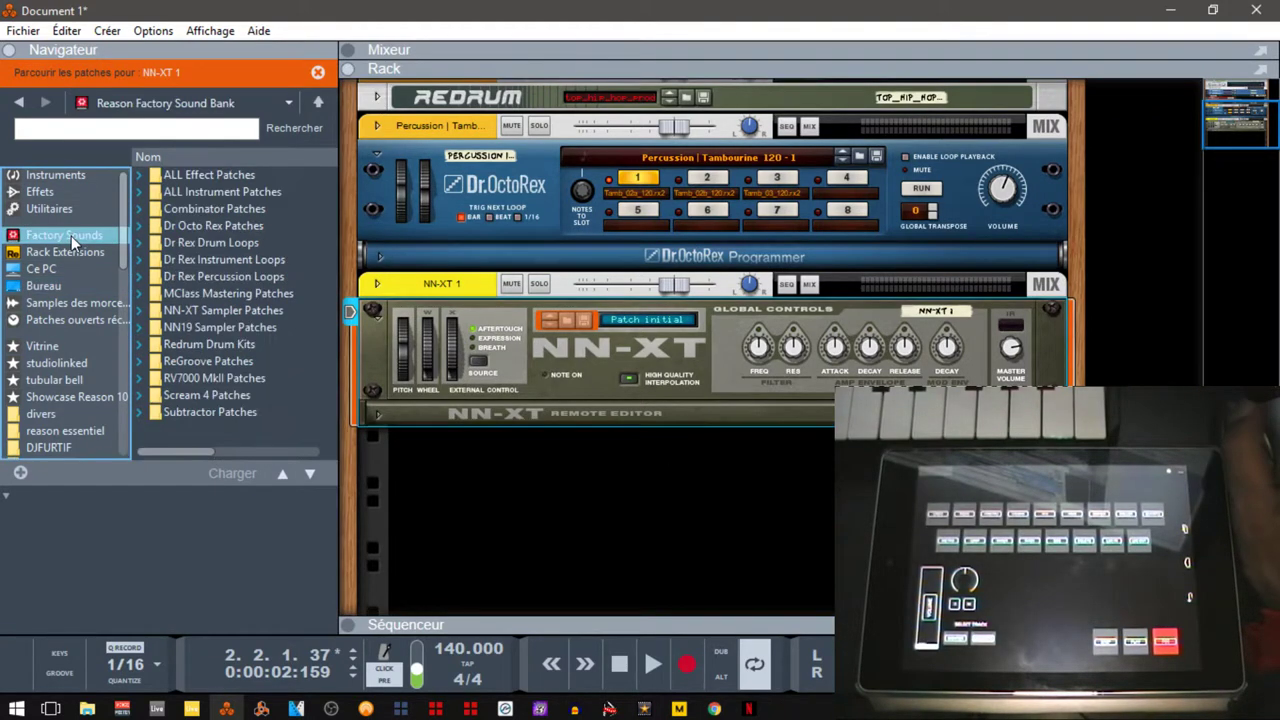
pyautogui.click(139, 314)
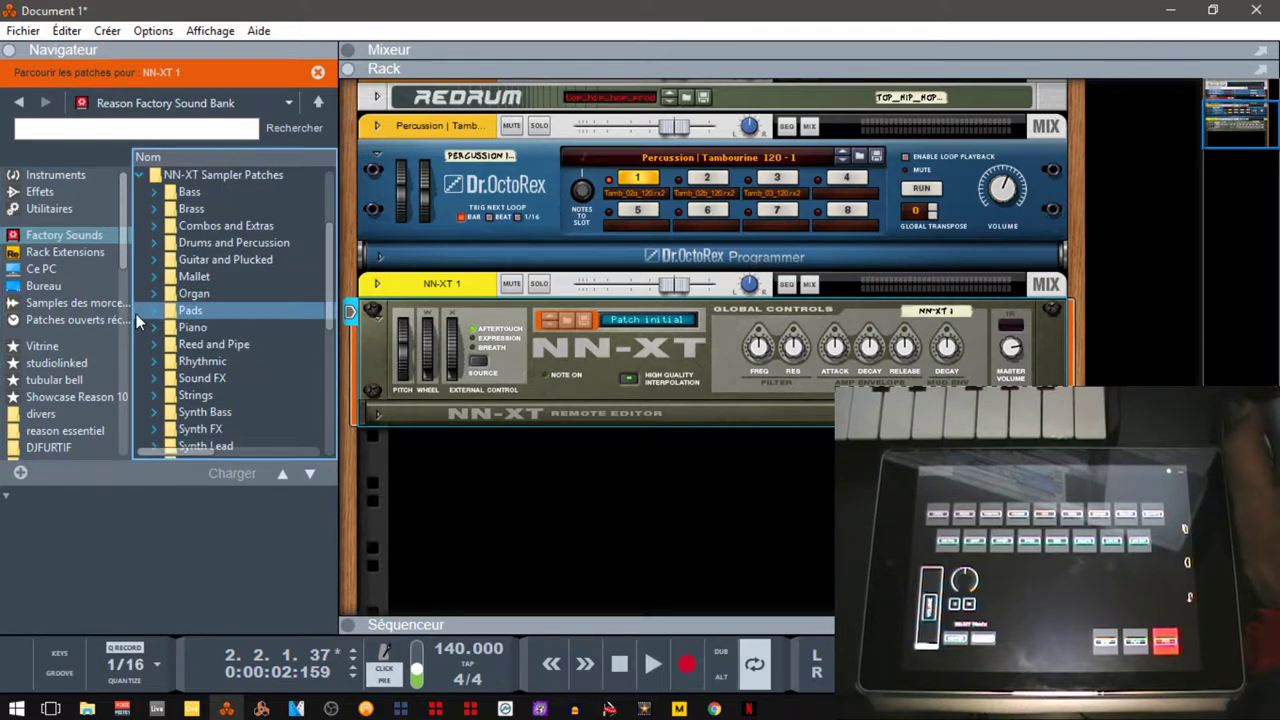
pyautogui.click(157, 328)
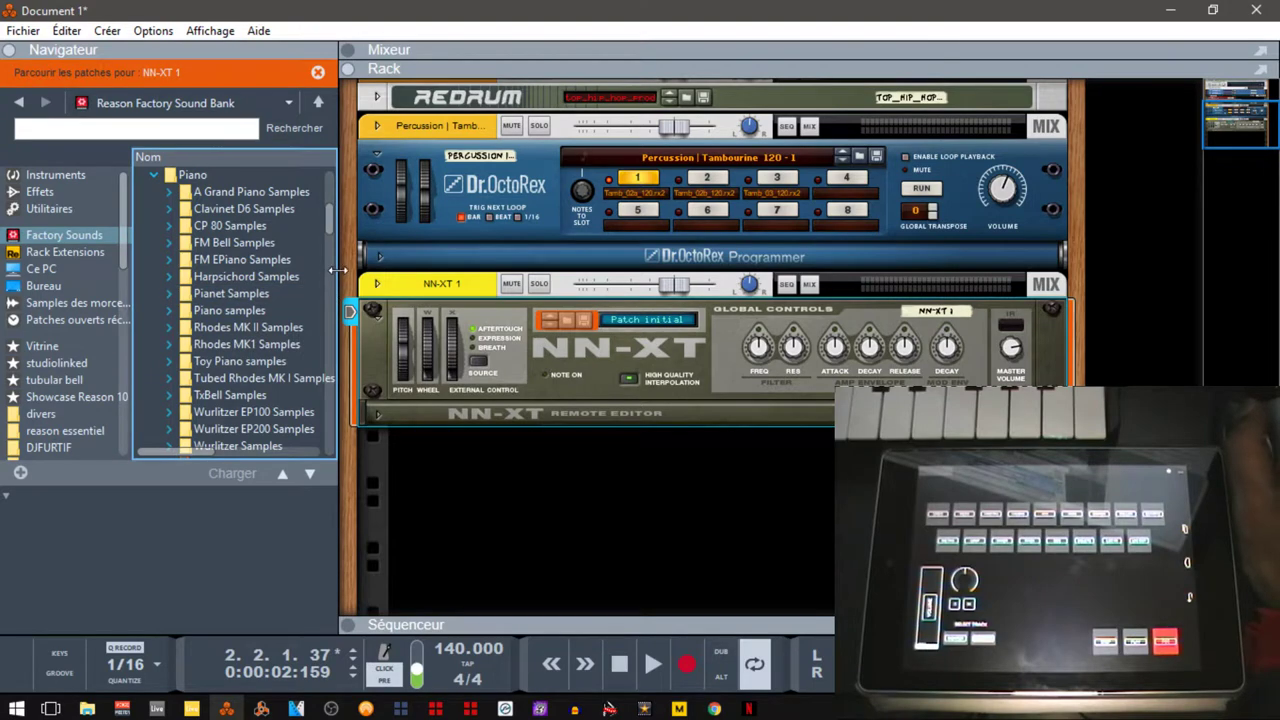
pyautogui.moveTo(330, 224); pyautogui.dragTo(342, 293)
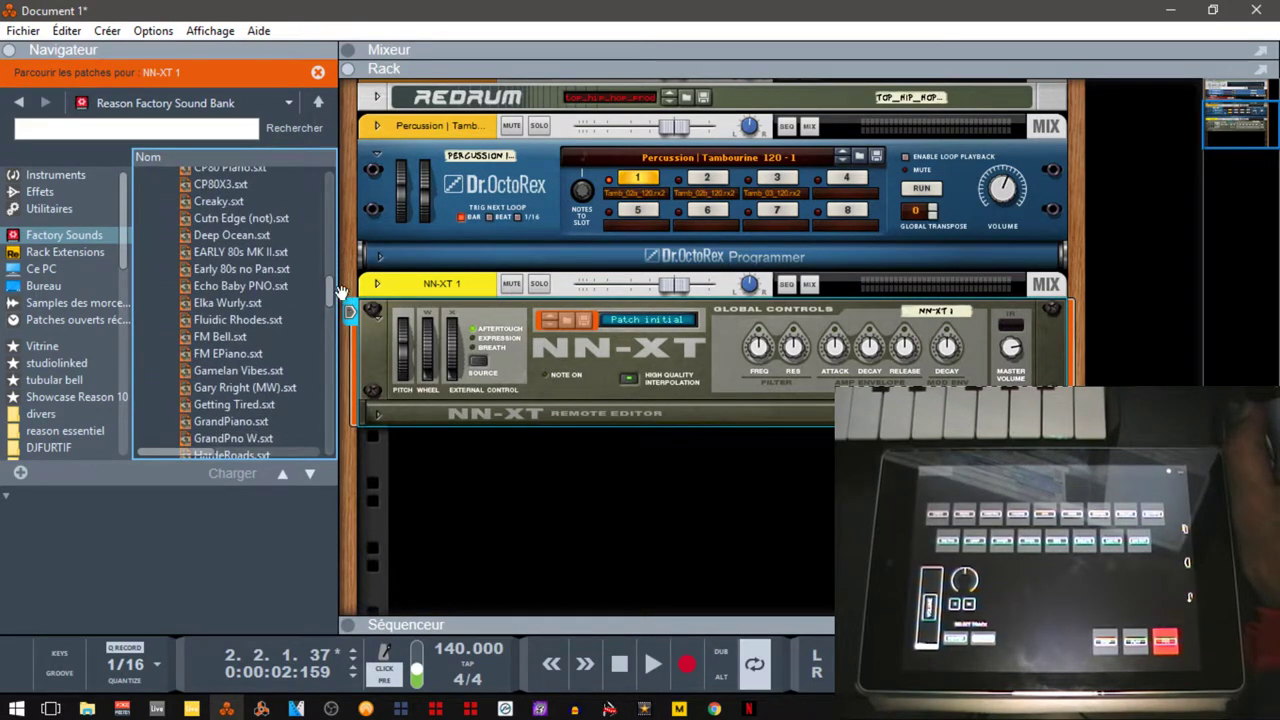
pyautogui.moveTo(240, 269); pyautogui.dragTo(493, 360)
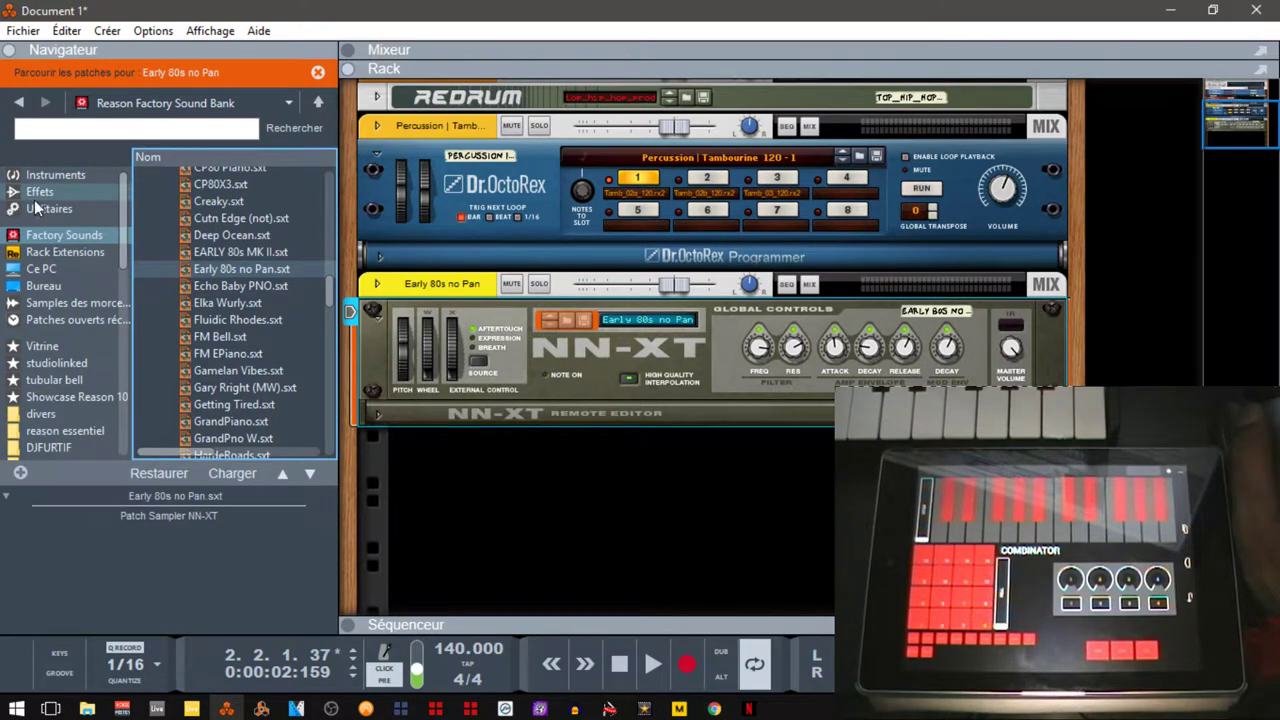
# - Add the "Hip Hop Baritone Sax.cmb" Combinator from the factory Brass patches below the NN-XT in the rack
pyautogui.click(46, 230)
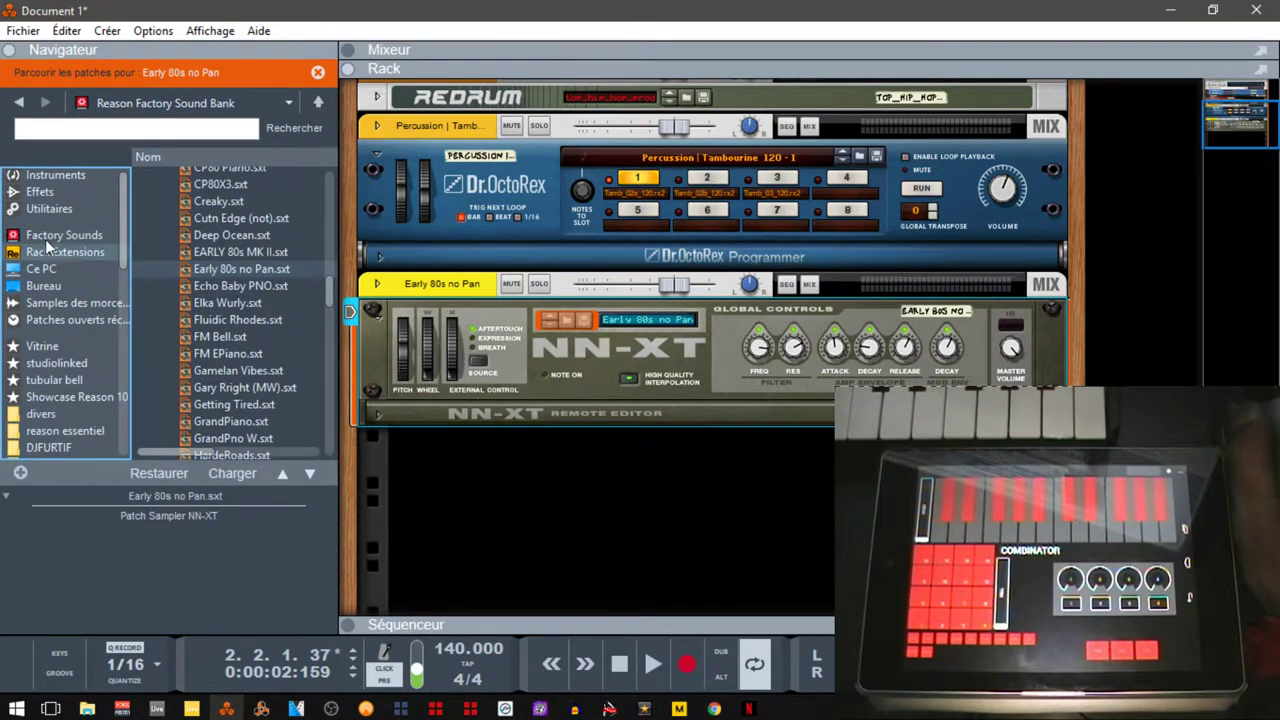
pyautogui.click(50, 235)
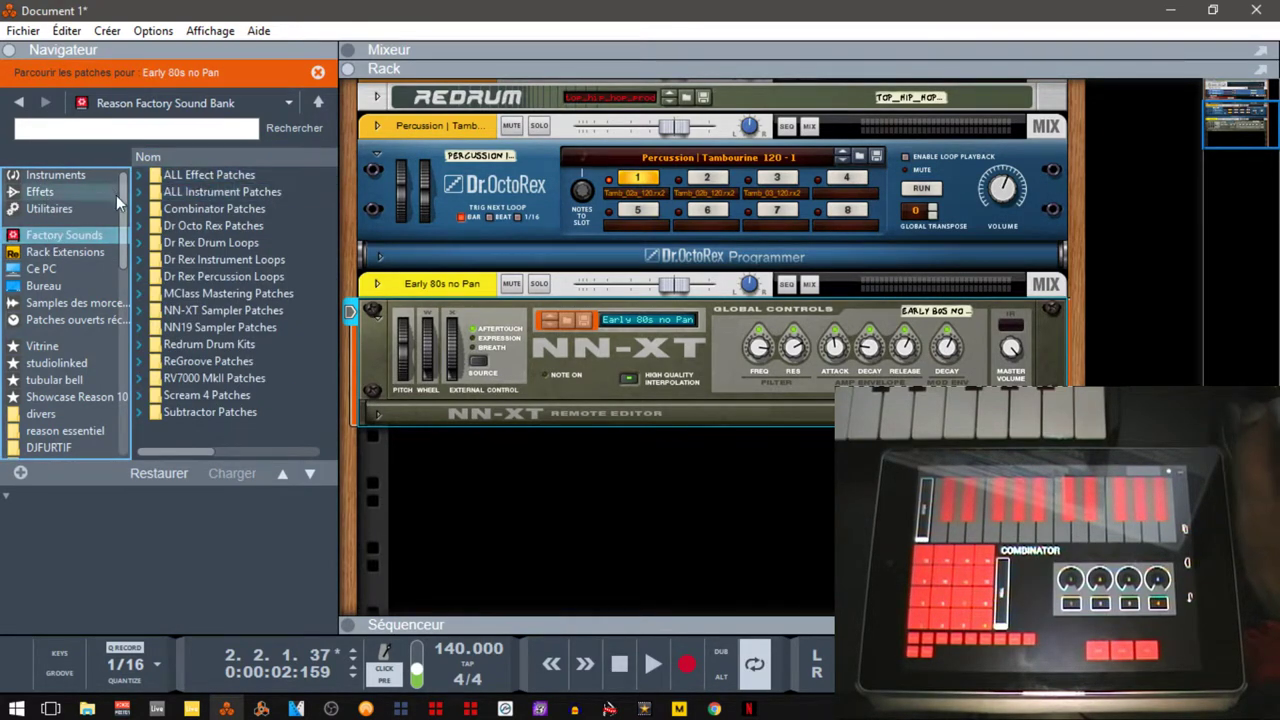
pyautogui.click(140, 208)
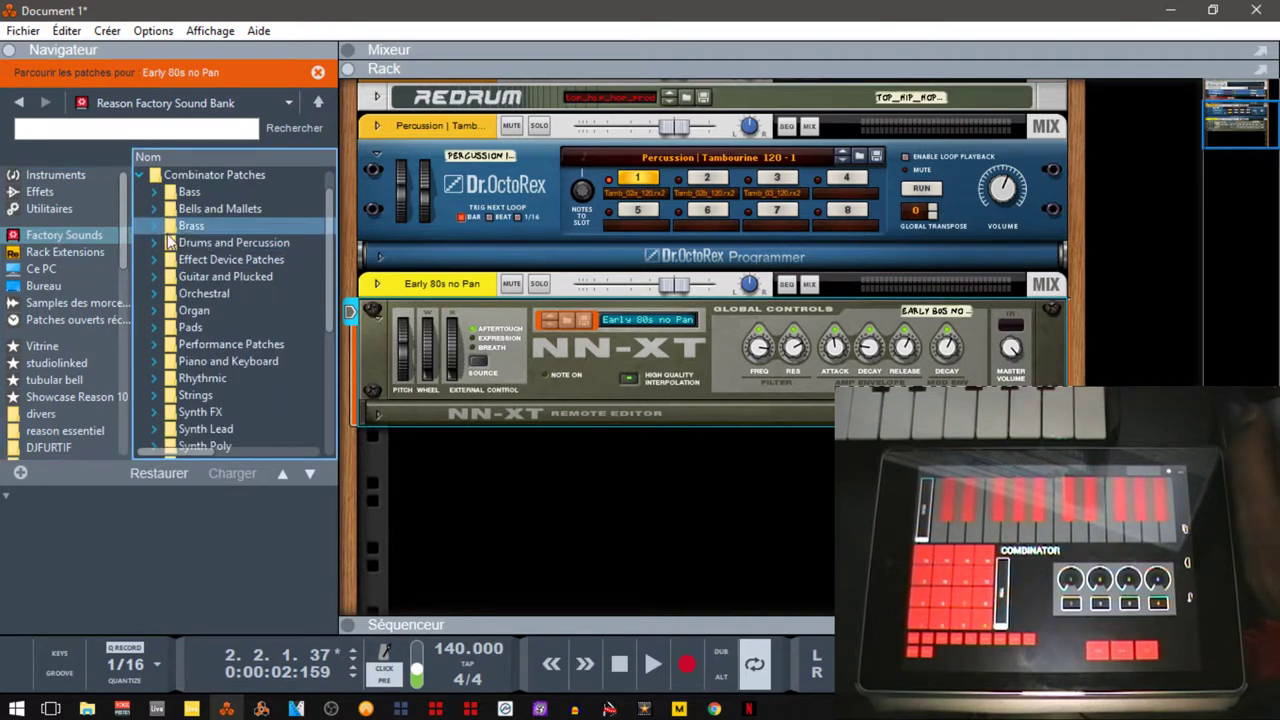
pyautogui.click(157, 228)
pyautogui.moveTo(226, 243); pyautogui.dragTo(689, 532)
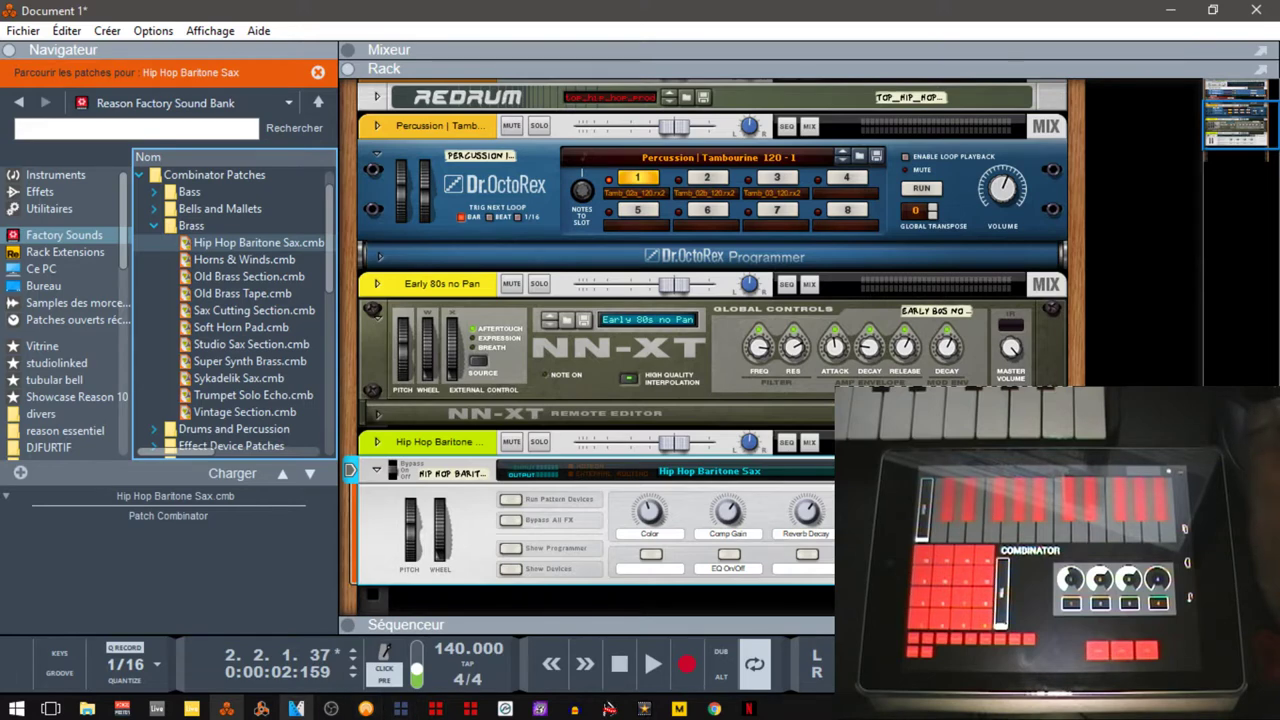
# - Switch to Chrome and review the TouchOSC for Android page from its overview down to the screenshots
pyautogui.click(714, 709)
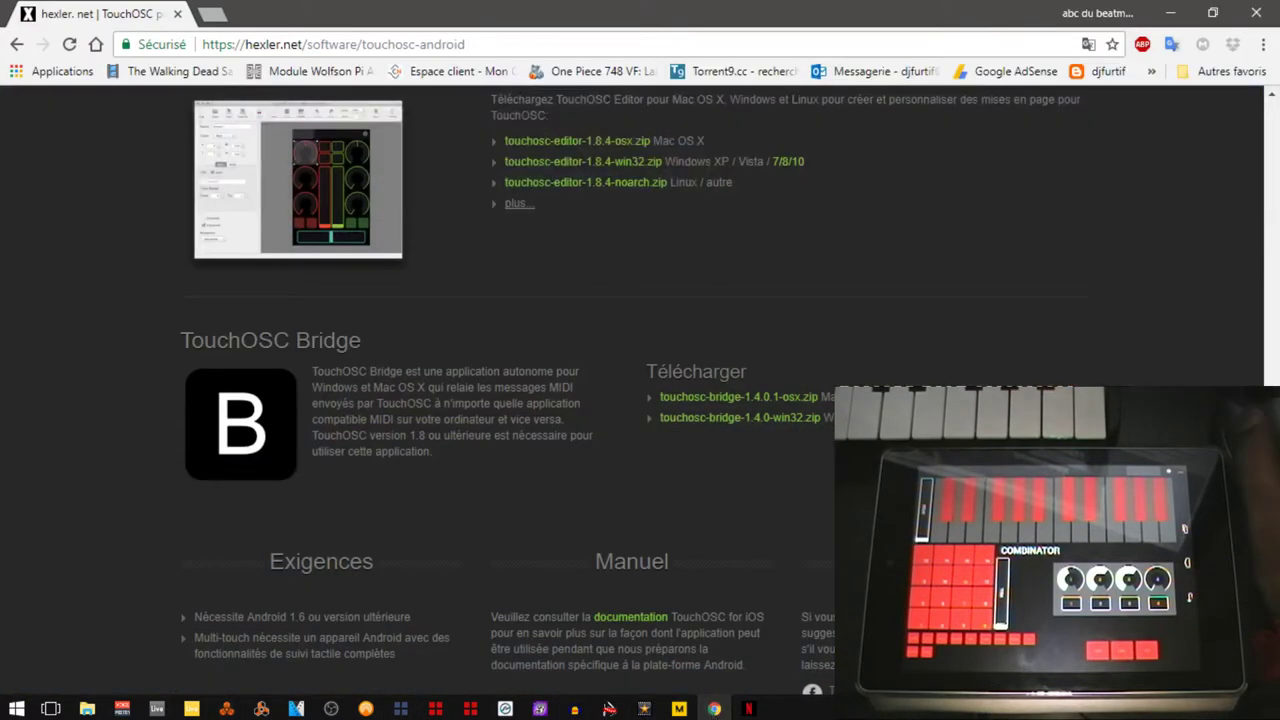
pyautogui.scroll(10, 1277, 175)
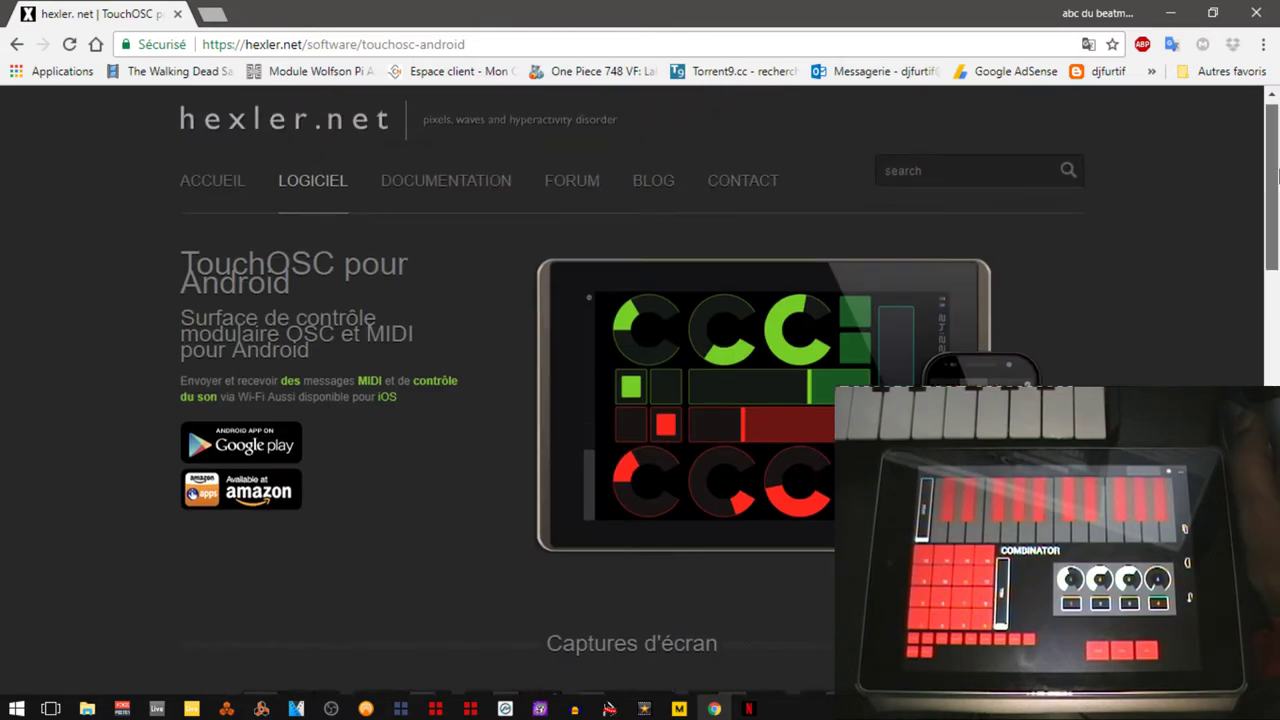
pyautogui.scroll(-2, 1277, 175)
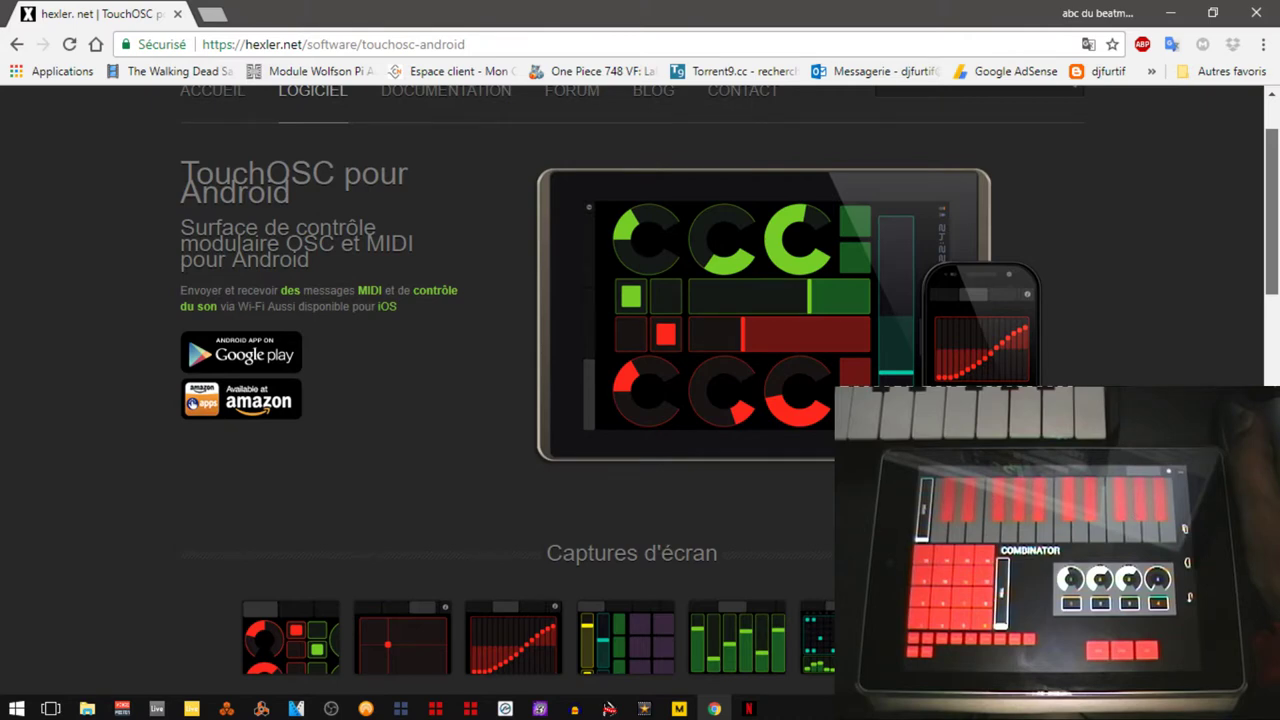
pyautogui.scroll(-2, 730, 380)
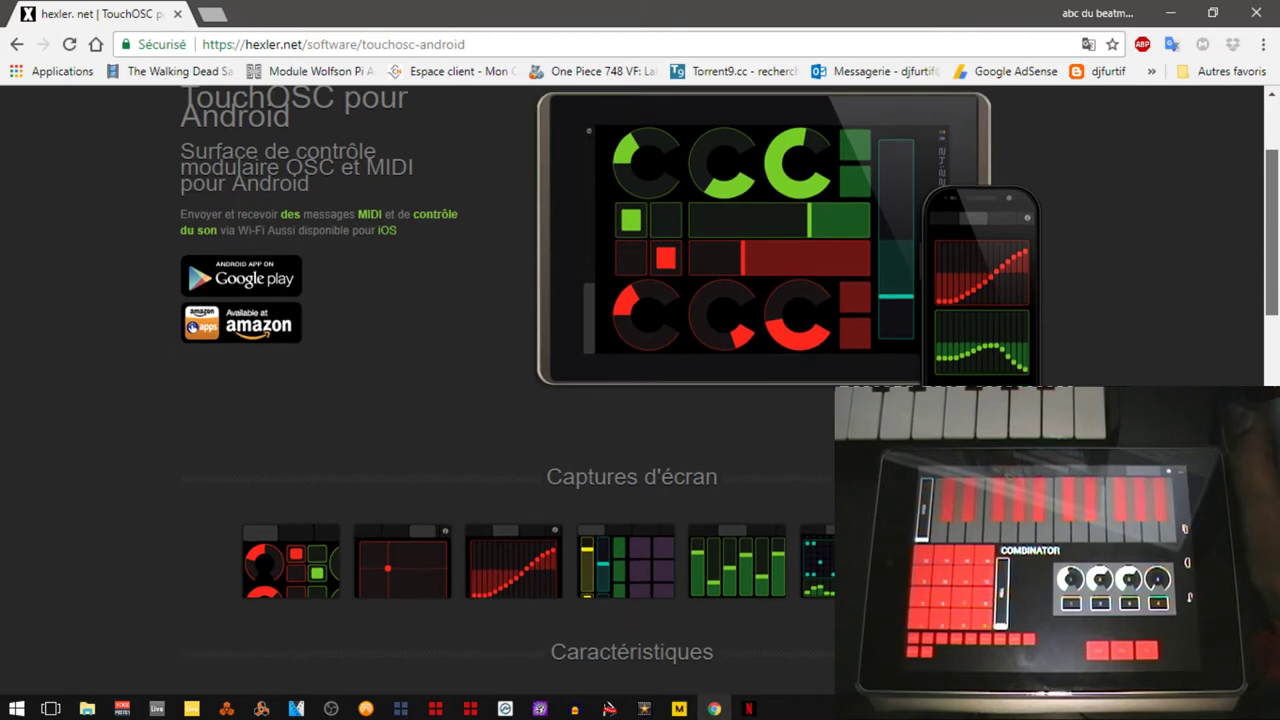
# - Examine the page's compatible software list and the TouchOSC Editor and TouchOSC Bridge download sections, and switch back to the Reason rack
pyautogui.scroll(-5, 730, 380)
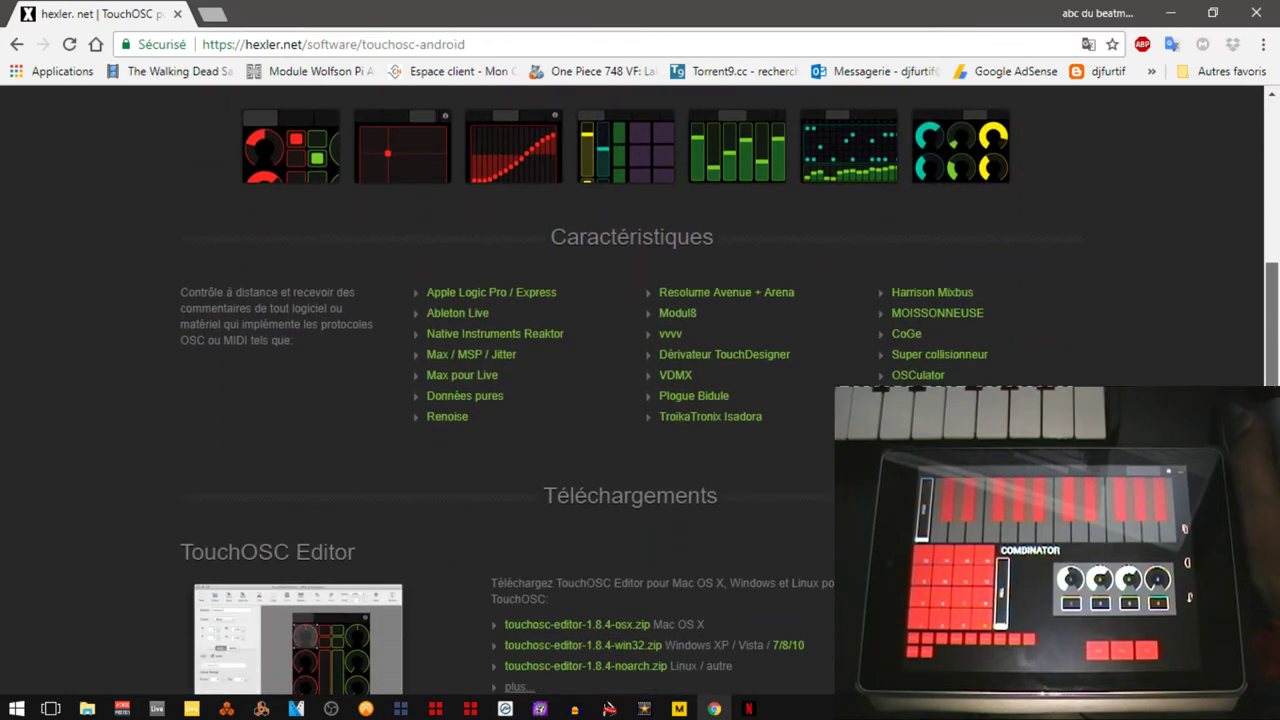
pyautogui.scroll(-1, 540, 310)
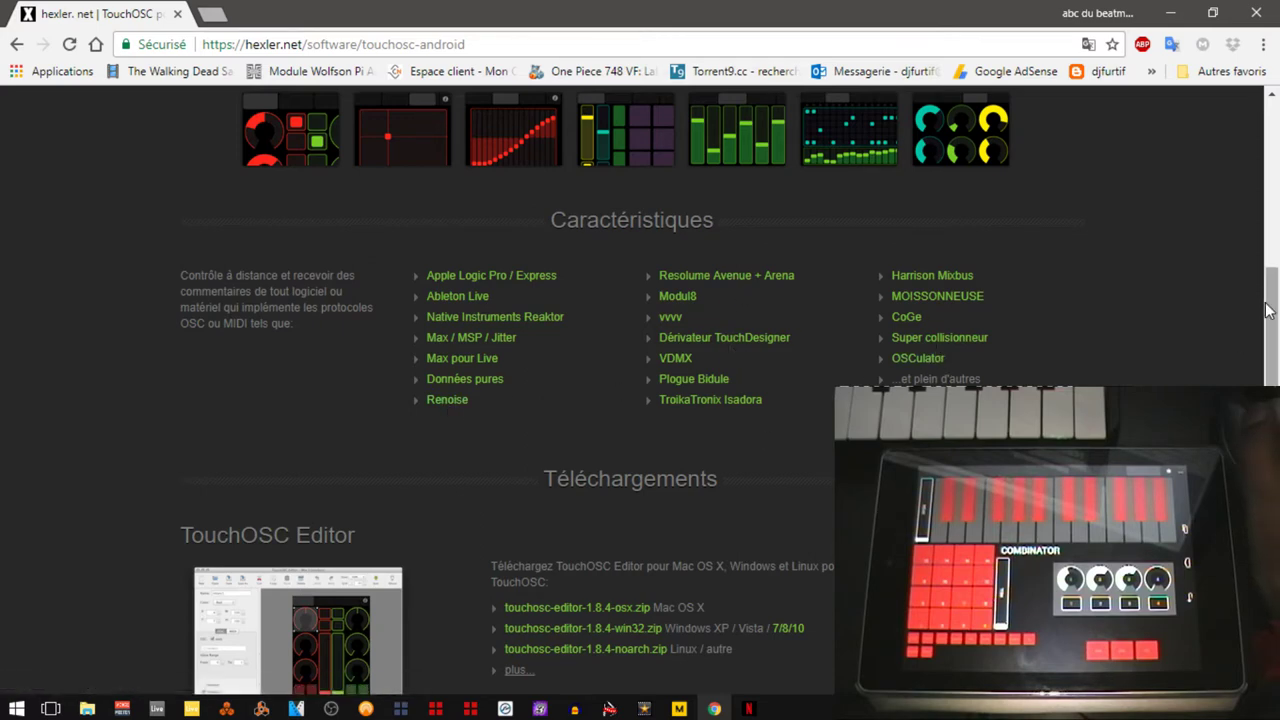
pyautogui.scroll(-3, 1270, 312)
pyautogui.scroll(-2, 640, 380)
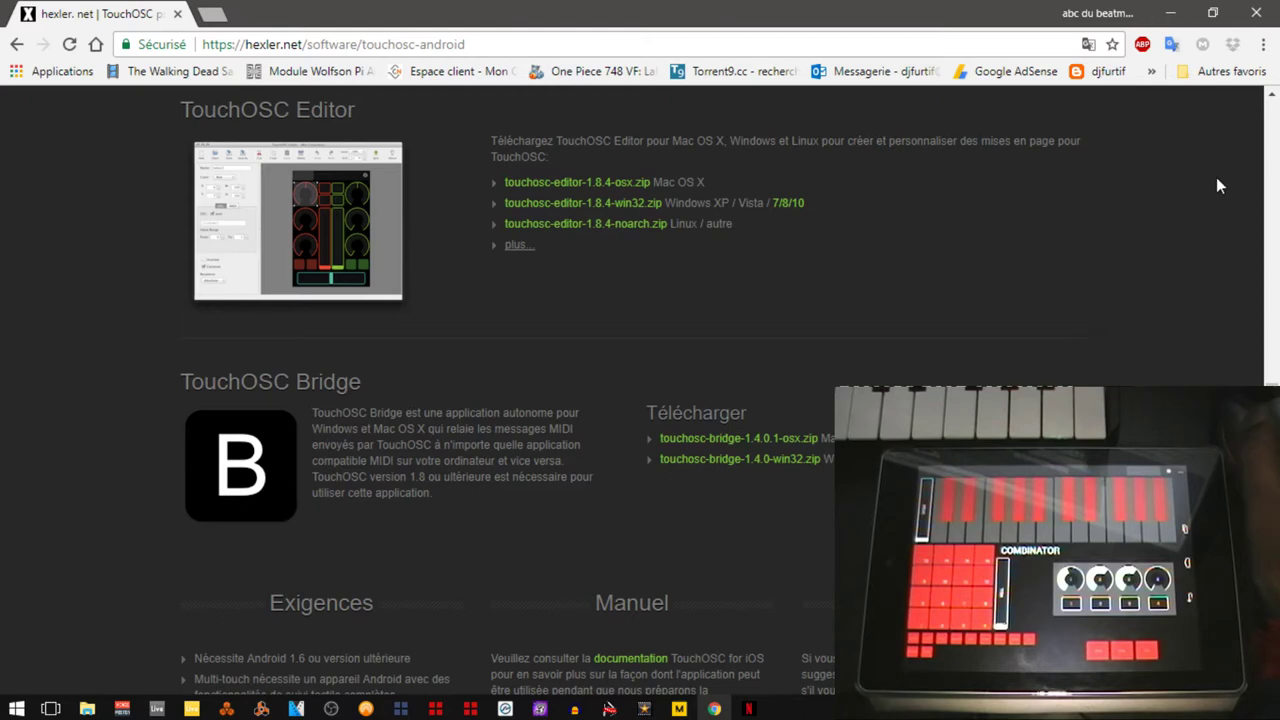
pyautogui.scroll(7, 640, 390)
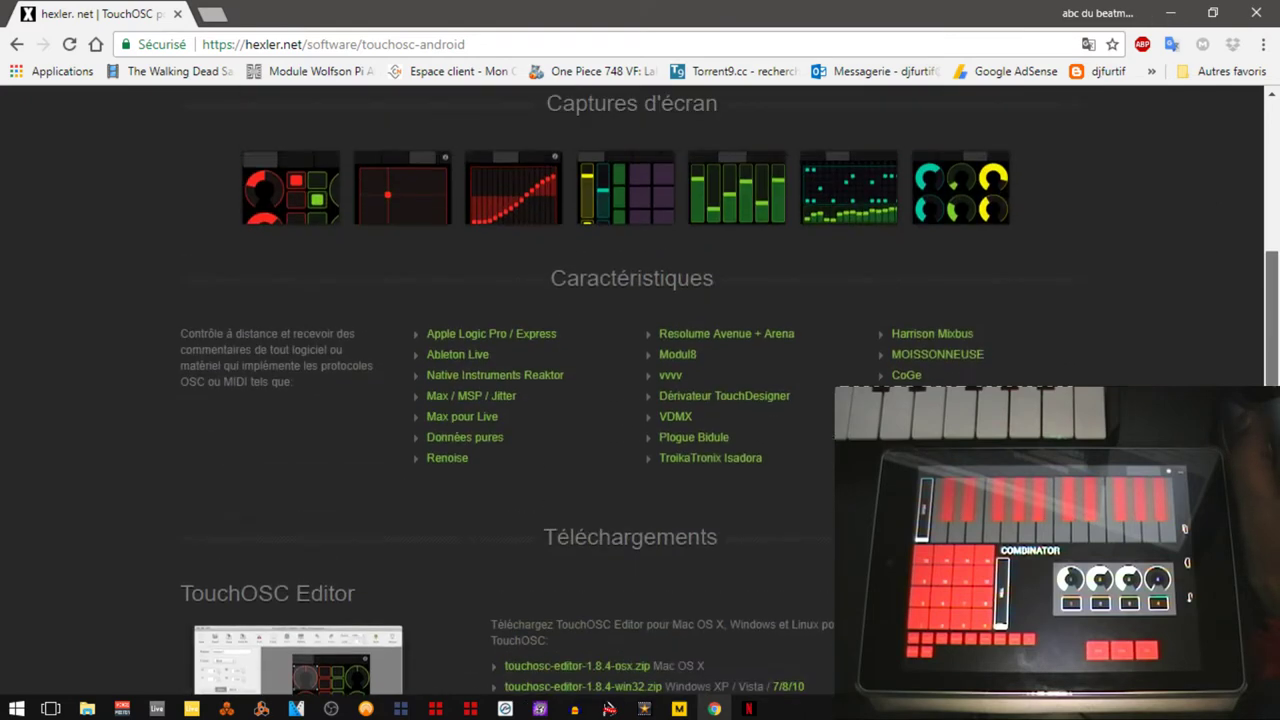
pyautogui.scroll(-6, 640, 390)
pyautogui.scroll(2, 400, 360)
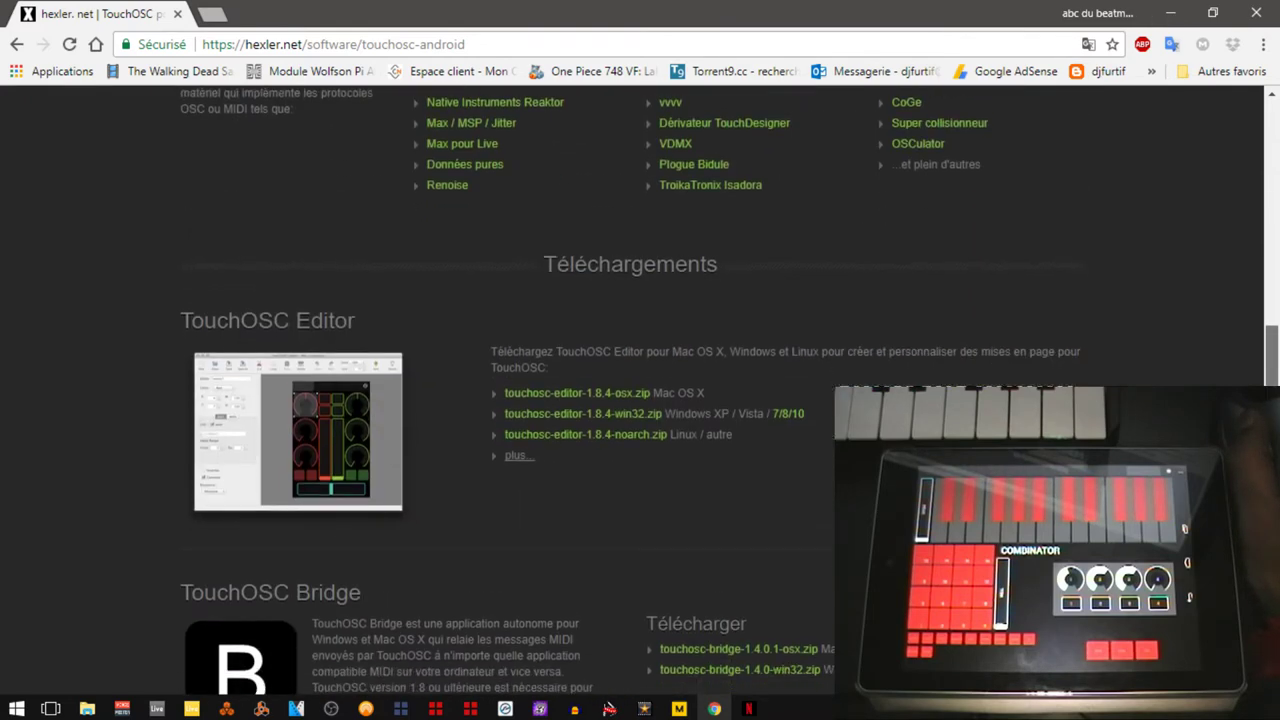
pyautogui.scroll(-1, 400, 360)
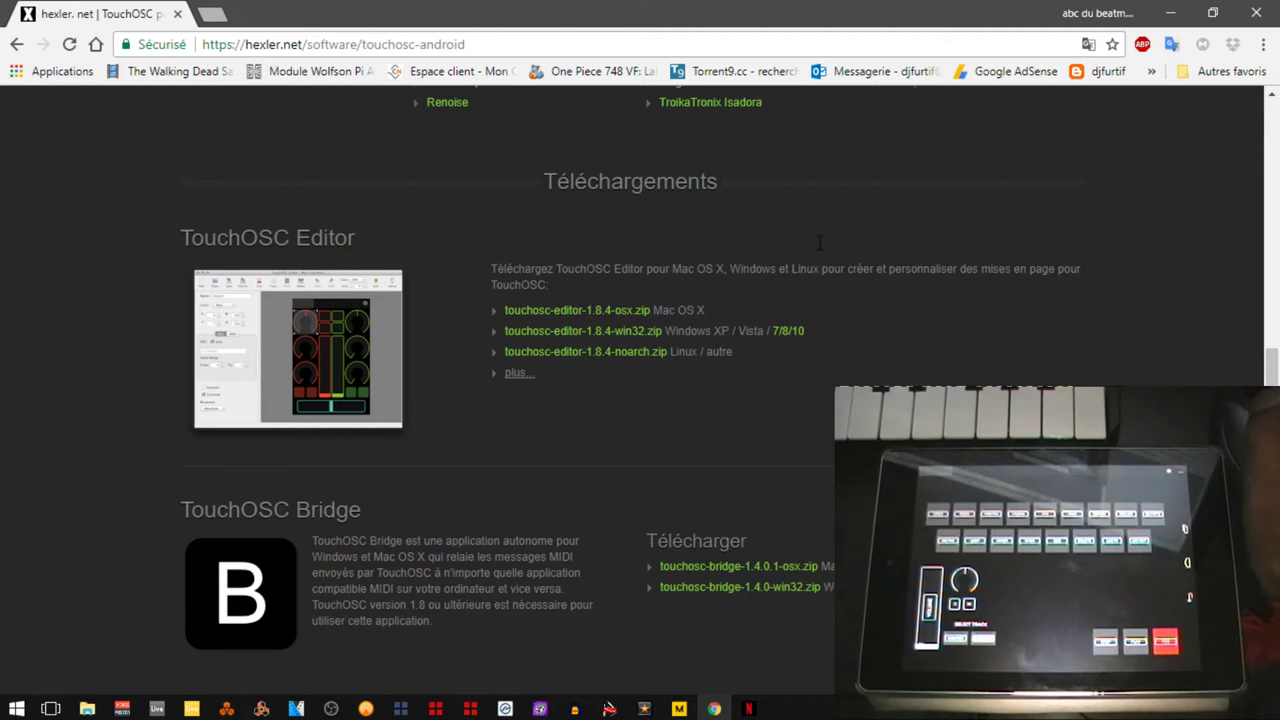
pyautogui.click(1170, 12)
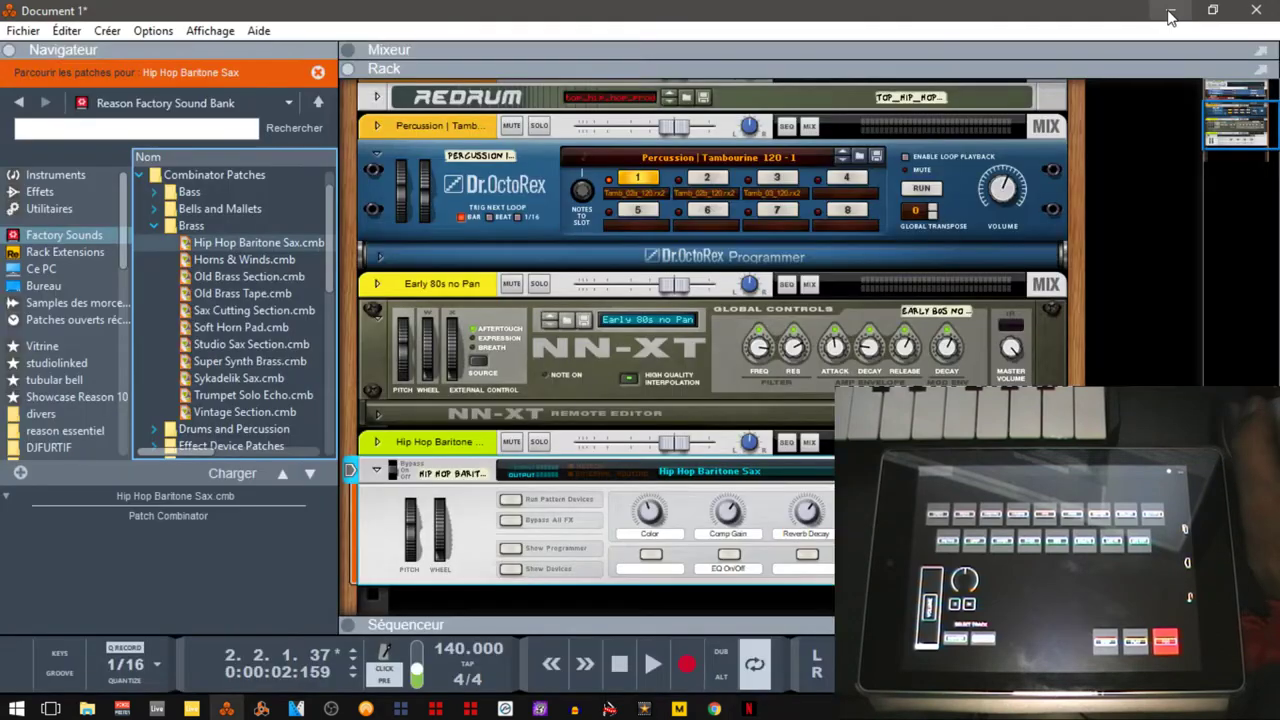